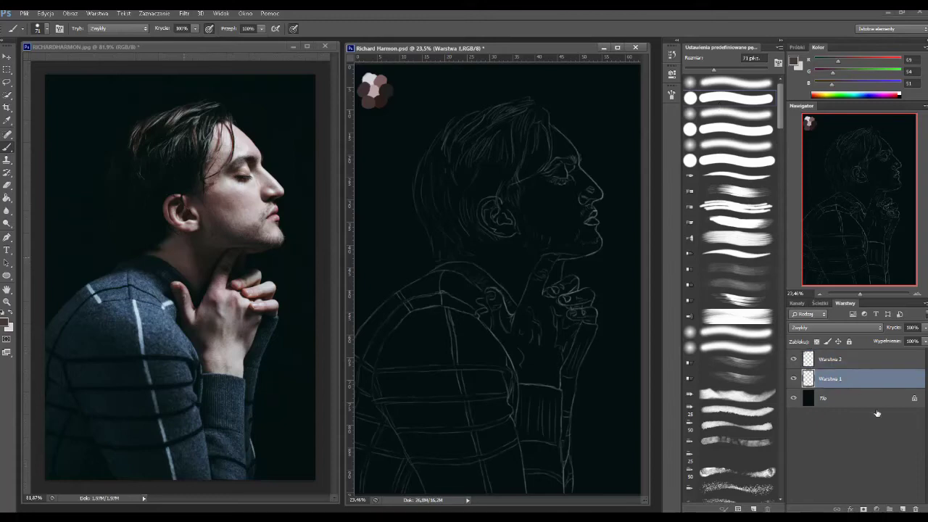
Block in the head with a pink base tone, then light pink on forehead, cheek, nose and chin.
{"action": "mouse_move", "coordinate": [551, 134]}
{"action": "left_mouse_down"}
{"action": "mouse_move", "coordinate": [501, 188]}
{"action": "mouse_move", "coordinate": [522, 157]}
{"action": "mouse_move", "coordinate": [573, 167]}
{"action": "mouse_move", "coordinate": [588, 250]}
{"action": "mouse_move", "coordinate": [580, 192]}
{"action": "mouse_move", "coordinate": [588, 235]}
{"action": "mouse_move", "coordinate": [500, 319]}
{"action": "mouse_move", "coordinate": [580, 362]}
{"action": "mouse_move", "coordinate": [573, 290]}
{"action": "mouse_move", "coordinate": [536, 364]}
{"action": "mouse_move", "coordinate": [521, 333]}
{"action": "left_mouse_up"}
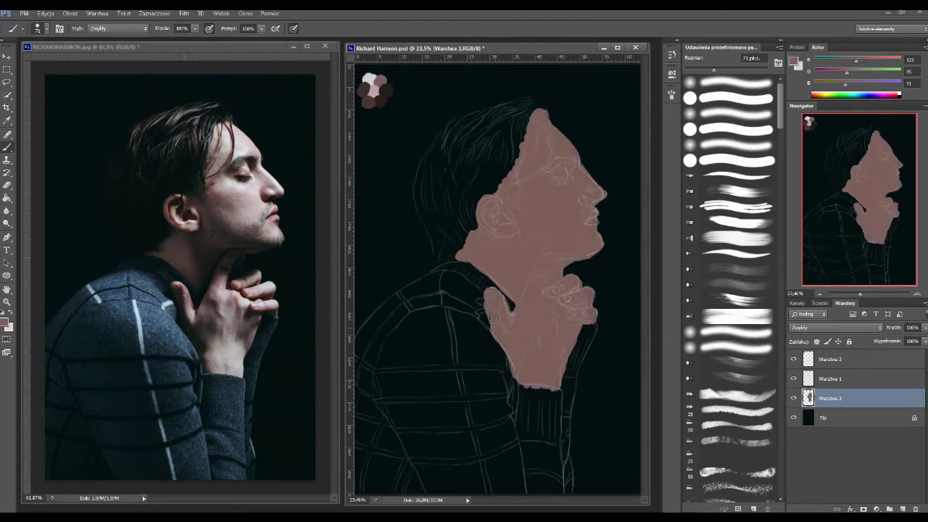
{"action": "left_click", "coordinate": [253, 160], "text": "alt"}
{"action": "mouse_move", "coordinate": [580, 156]}
{"action": "left_mouse_down"}
{"action": "mouse_move", "coordinate": [544, 149]}
{"action": "mouse_move", "coordinate": [551, 127]}
{"action": "left_mouse_up"}
{"action": "mouse_move", "coordinate": [526, 189]}
{"action": "left_mouse_down"}
{"action": "mouse_move", "coordinate": [570, 181]}
{"action": "mouse_move", "coordinate": [558, 225]}
{"action": "left_mouse_up"}
{"action": "mouse_move", "coordinate": [558, 163]}
{"action": "left_mouse_down"}
{"action": "mouse_move", "coordinate": [591, 175]}
{"action": "mouse_move", "coordinate": [588, 245]}
{"action": "left_mouse_up"}
Shade the jaw, beard, eye, ear and neck with dark brown and near-black tones.
{"action": "left_click", "coordinate": [519, 232], "text": "alt"}
{"action": "mouse_move", "coordinate": [519, 232]}
{"action": "left_mouse_down"}
{"action": "mouse_move", "coordinate": [530, 182]}
{"action": "mouse_move", "coordinate": [570, 253]}
{"action": "mouse_move", "coordinate": [584, 201]}
{"action": "mouse_move", "coordinate": [569, 168]}
{"action": "mouse_move", "coordinate": [540, 166]}
{"action": "mouse_move", "coordinate": [588, 189]}
{"action": "left_mouse_up"}
{"action": "left_click_drag", "start_coordinate": [581, 188], "coordinate": [602, 205]}
{"action": "left_click", "coordinate": [500, 210], "text": "alt"}
{"action": "left_click_drag", "start_coordinate": [500, 209], "coordinate": [528, 305]}
{"action": "mouse_move", "coordinate": [547, 265]}
{"action": "left_mouse_down"}
{"action": "mouse_move", "coordinate": [562, 288]}
{"action": "mouse_move", "coordinate": [492, 237]}
{"action": "mouse_move", "coordinate": [464, 258]}
{"action": "mouse_move", "coordinate": [507, 287]}
{"action": "left_mouse_up"}
{"action": "left_click_drag", "start_coordinate": [504, 246], "coordinate": [507, 298]}
Darken the inside of the ear with near-black brown strokes.
{"action": "left_click", "coordinate": [181, 219], "text": "alt"}
{"action": "left_click", "coordinate": [499, 207], "text": "alt"}
{"action": "left_click_drag", "start_coordinate": [507, 195], "coordinate": [494, 214]}
{"action": "left_click_drag", "start_coordinate": [514, 170], "coordinate": [490, 218]}
{"action": "left_click_drag", "start_coordinate": [479, 200], "coordinate": [507, 224]}
Paint near-black shadows sampled from the photo over the hand and neck.
{"action": "left_click", "coordinate": [198, 319], "text": "alt"}
{"action": "mouse_move", "coordinate": [489, 301]}
{"action": "left_mouse_down"}
{"action": "mouse_move", "coordinate": [519, 384]}
{"action": "mouse_move", "coordinate": [548, 343]}
{"action": "left_mouse_up"}
{"action": "mouse_move", "coordinate": [559, 312]}
{"action": "left_mouse_down"}
{"action": "mouse_move", "coordinate": [544, 258]}
{"action": "mouse_move", "coordinate": [573, 304]}
{"action": "mouse_move", "coordinate": [557, 285]}
{"action": "left_mouse_up"}
{"action": "mouse_move", "coordinate": [572, 321]}
{"action": "left_mouse_down"}
{"action": "mouse_move", "coordinate": [562, 359]}
{"action": "mouse_move", "coordinate": [540, 384]}
{"action": "left_mouse_up"}
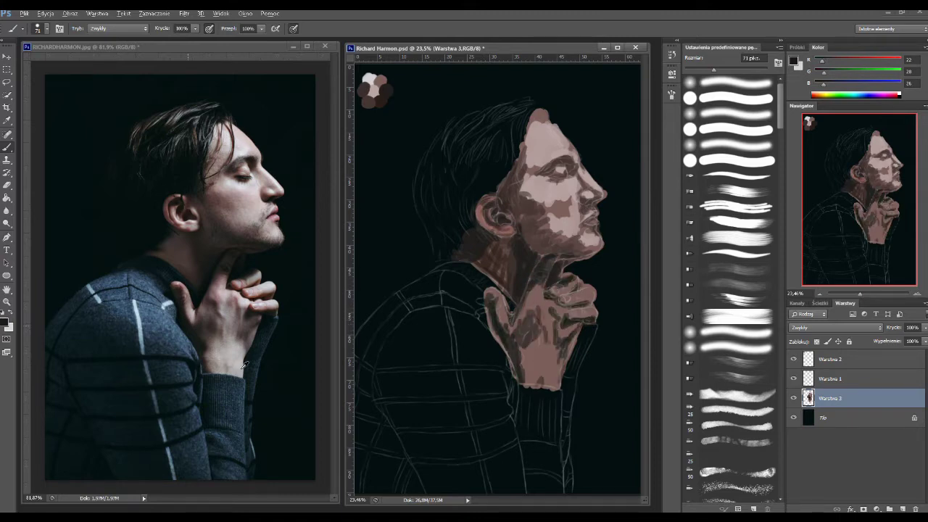
Paint light grey highlights on the hand, fingers and neck, then add a new layer.
{"action": "left_click", "coordinate": [240, 290], "text": "alt"}
{"action": "left_click_drag", "start_coordinate": [537, 341], "coordinate": [551, 385]}
{"action": "left_click_drag", "start_coordinate": [501, 297], "coordinate": [508, 326]}
{"action": "mouse_move", "coordinate": [522, 290]}
{"action": "left_mouse_down"}
{"action": "mouse_move", "coordinate": [548, 312]}
{"action": "mouse_move", "coordinate": [576, 366]}
{"action": "left_mouse_up"}
{"action": "left_click_drag", "start_coordinate": [591, 312], "coordinate": [559, 287]}
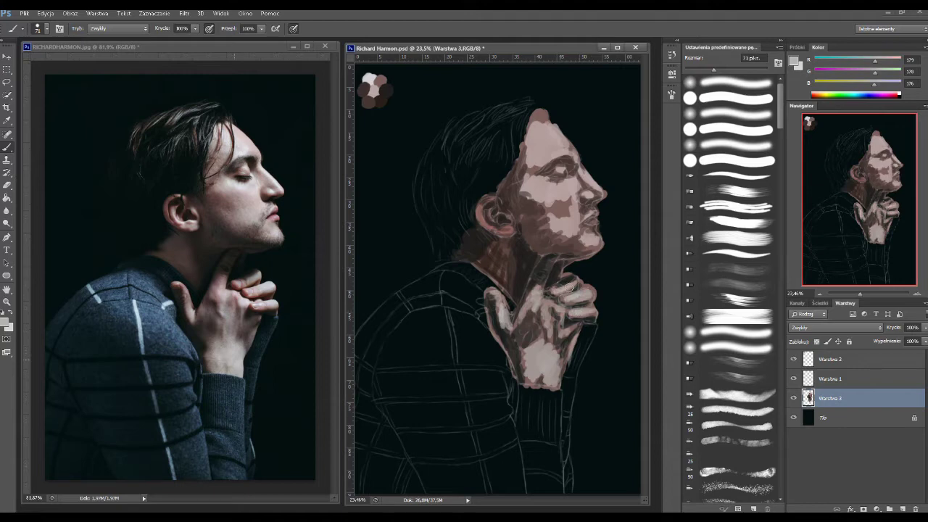
{"action": "left_click", "coordinate": [218, 246], "text": "alt"}
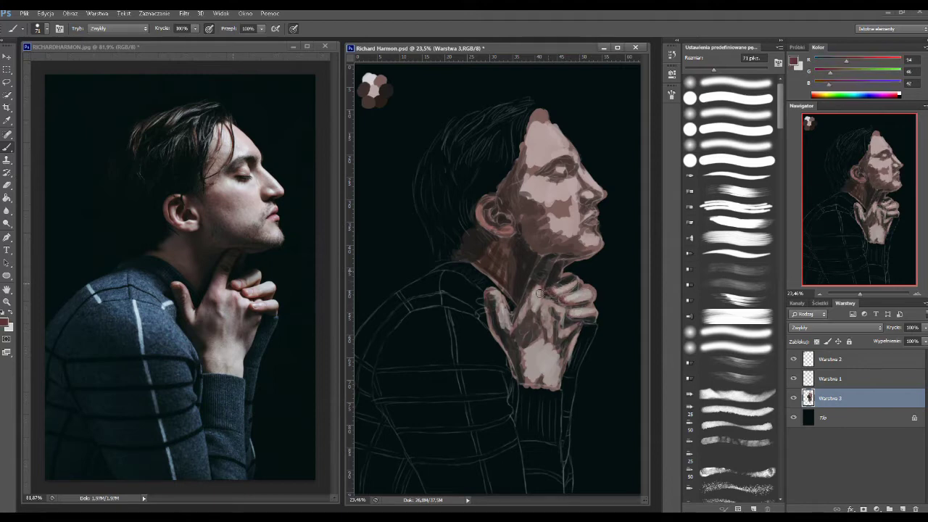
{"action": "key", "text": "ctrl+shift+alt+n"}
Paint the sweater in dark teal with blue-grey on the shoulder and darker teal below.
{"action": "mouse_move", "coordinate": [425, 353]}
{"action": "left_mouse_down"}
{"action": "mouse_move", "coordinate": [390, 355]}
{"action": "mouse_move", "coordinate": [406, 465]}
{"action": "left_mouse_up"}
{"action": "mouse_move", "coordinate": [377, 326]}
{"action": "left_mouse_down"}
{"action": "mouse_move", "coordinate": [475, 274]}
{"action": "mouse_move", "coordinate": [442, 367]}
{"action": "mouse_move", "coordinate": [559, 422]}
{"action": "mouse_move", "coordinate": [529, 443]}
{"action": "left_mouse_up"}
{"action": "left_click", "coordinate": [497, 307], "text": "alt"}
{"action": "left_click_drag", "start_coordinate": [497, 307], "coordinate": [413, 286]}
{"action": "left_click", "coordinate": [508, 378], "text": "alt"}
{"action": "mouse_move", "coordinate": [507, 377]}
{"action": "left_mouse_down"}
{"action": "mouse_move", "coordinate": [522, 486]}
{"action": "mouse_move", "coordinate": [552, 406]}
{"action": "left_mouse_up"}
{"action": "left_click_drag", "start_coordinate": [580, 334], "coordinate": [580, 464]}
{"action": "left_click", "coordinate": [393, 495], "text": "alt"}
{"action": "left_click_drag", "start_coordinate": [418, 430], "coordinate": [411, 327]}
{"action": "left_click_drag", "start_coordinate": [424, 453], "coordinate": [533, 435]}
{"action": "left_click", "coordinate": [444, 269], "text": "alt"}
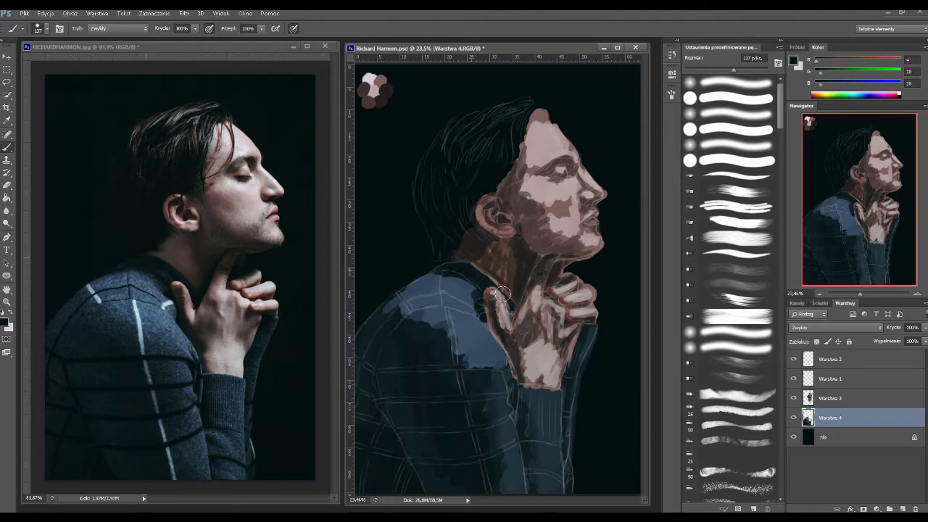
On a new layer, paint grey-blue hair strokes and set brush opacity to 13%.
{"action": "key", "text": "ctrl+shift+alt+n"}
{"action": "mouse_move", "coordinate": [461, 123]}
{"action": "left_mouse_down"}
{"action": "mouse_move", "coordinate": [441, 162]}
{"action": "mouse_move", "coordinate": [497, 133]}
{"action": "mouse_move", "coordinate": [508, 108]}
{"action": "mouse_move", "coordinate": [471, 165]}
{"action": "left_mouse_up"}
{"action": "key", "text": "1"}
{"action": "key", "text": "3"}
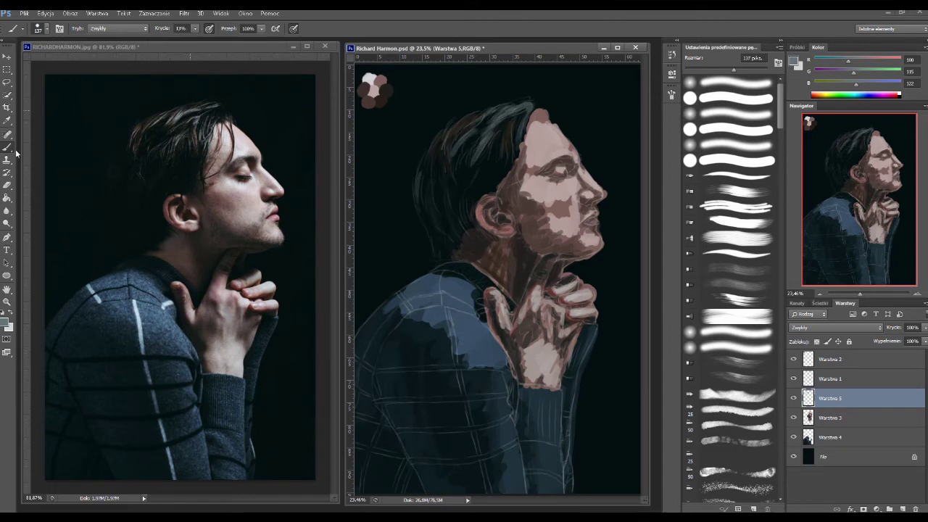
{"action": "key", "text": "alt+bracketleft"}
{"action": "key", "text": "shift+b"}
Blend the forehead, brow, cheek, nose, jaw and chin tones smooth.
{"action": "scroll", "coordinate": [538, 102], "scroll_direction": "up", "scroll_amount": 2}
{"action": "mouse_move", "coordinate": [538, 102]}
{"action": "left_mouse_down"}
{"action": "mouse_move", "coordinate": [493, 203]}
{"action": "mouse_move", "coordinate": [558, 166]}
{"action": "mouse_move", "coordinate": [556, 151]}
{"action": "mouse_move", "coordinate": [602, 188]}
{"action": "left_mouse_up"}
{"action": "mouse_move", "coordinate": [551, 171]}
{"action": "left_mouse_down"}
{"action": "mouse_move", "coordinate": [486, 203]}
{"action": "mouse_move", "coordinate": [558, 218]}
{"action": "mouse_move", "coordinate": [495, 237]}
{"action": "left_mouse_up"}
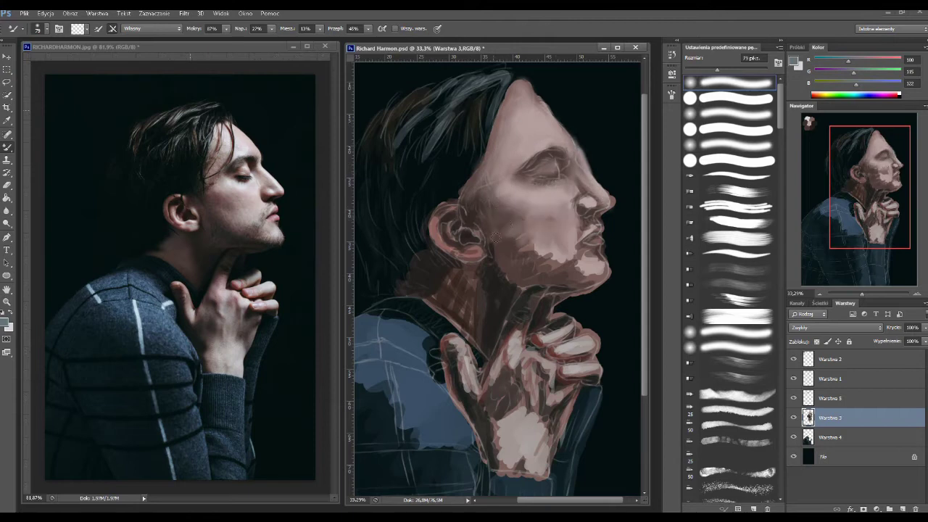
{"action": "left_click_drag", "start_coordinate": [519, 281], "coordinate": [558, 243]}
{"action": "left_click_drag", "start_coordinate": [508, 262], "coordinate": [526, 233]}
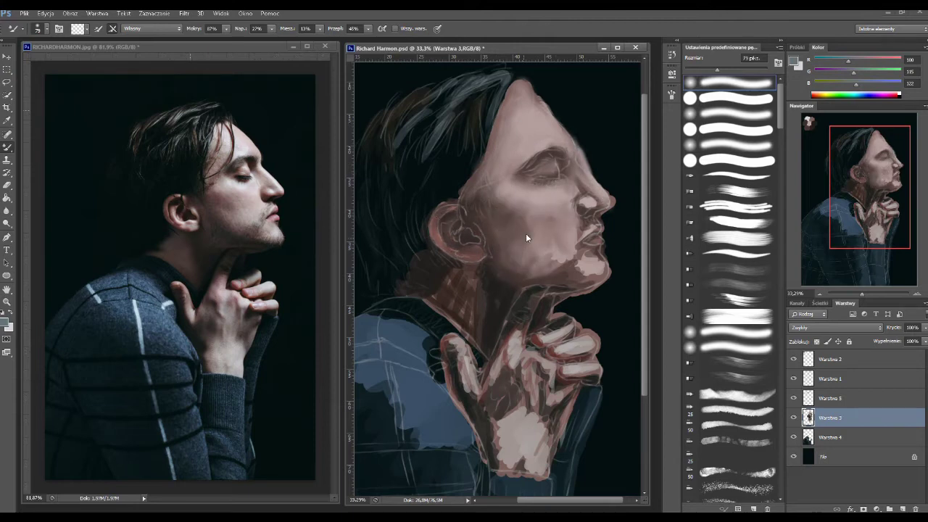
{"action": "left_click_drag", "start_coordinate": [540, 280], "coordinate": [588, 254]}
{"action": "left_click_drag", "start_coordinate": [600, 261], "coordinate": [584, 196]}
{"action": "mouse_move", "coordinate": [574, 251]}
{"action": "left_mouse_down"}
{"action": "mouse_move", "coordinate": [609, 279]}
{"action": "mouse_move", "coordinate": [523, 276]}
{"action": "mouse_move", "coordinate": [515, 265]}
{"action": "left_mouse_up"}
Blend the neck shadow into the jaw and smooth the fingers, thumb and palm.
{"action": "left_click_drag", "start_coordinate": [410, 250], "coordinate": [436, 287]}
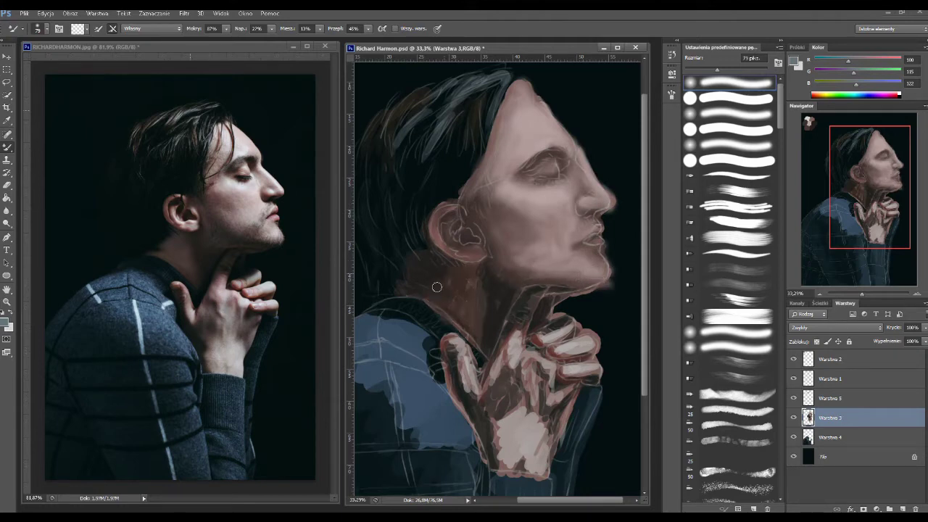
{"action": "mouse_move", "coordinate": [496, 378]}
{"action": "left_mouse_down"}
{"action": "mouse_move", "coordinate": [497, 353]}
{"action": "mouse_move", "coordinate": [512, 367]}
{"action": "left_mouse_up"}
{"action": "left_click_drag", "start_coordinate": [451, 340], "coordinate": [471, 403]}
{"action": "mouse_move", "coordinate": [461, 366]}
{"action": "left_mouse_down"}
{"action": "mouse_move", "coordinate": [499, 444]}
{"action": "mouse_move", "coordinate": [478, 384]}
{"action": "mouse_move", "coordinate": [573, 342]}
{"action": "mouse_move", "coordinate": [504, 413]}
{"action": "mouse_move", "coordinate": [533, 464]}
{"action": "mouse_move", "coordinate": [591, 369]}
{"action": "mouse_move", "coordinate": [480, 411]}
{"action": "mouse_move", "coordinate": [537, 406]}
{"action": "mouse_move", "coordinate": [518, 462]}
{"action": "left_mouse_up"}
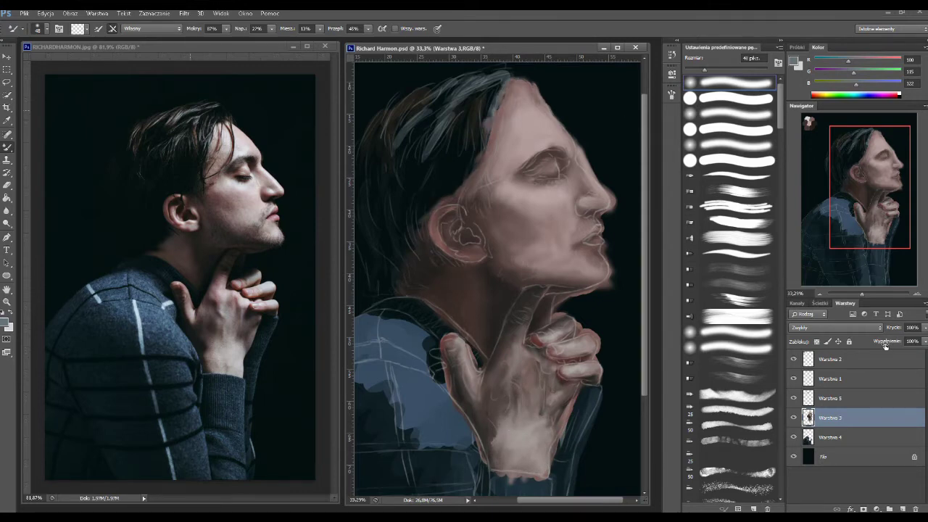
{"action": "scroll", "coordinate": [511, 93], "scroll_direction": "up", "scroll_amount": 2}
Trace a Magnetic Lasso selection around face, chin and hand, close it and open its context menu.
{"action": "key", "text": "l"}
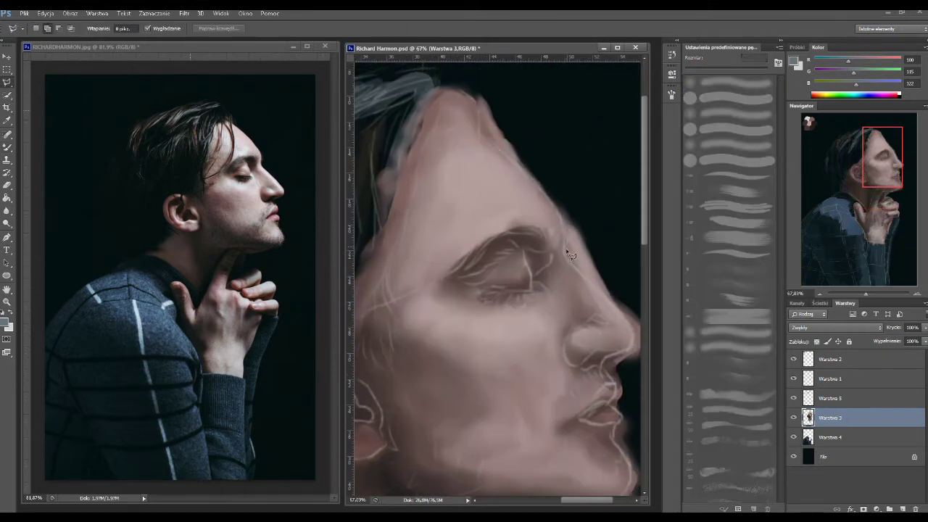
{"action": "scroll", "coordinate": [530, 299], "scroll_direction": "right", "scroll_amount": 2}
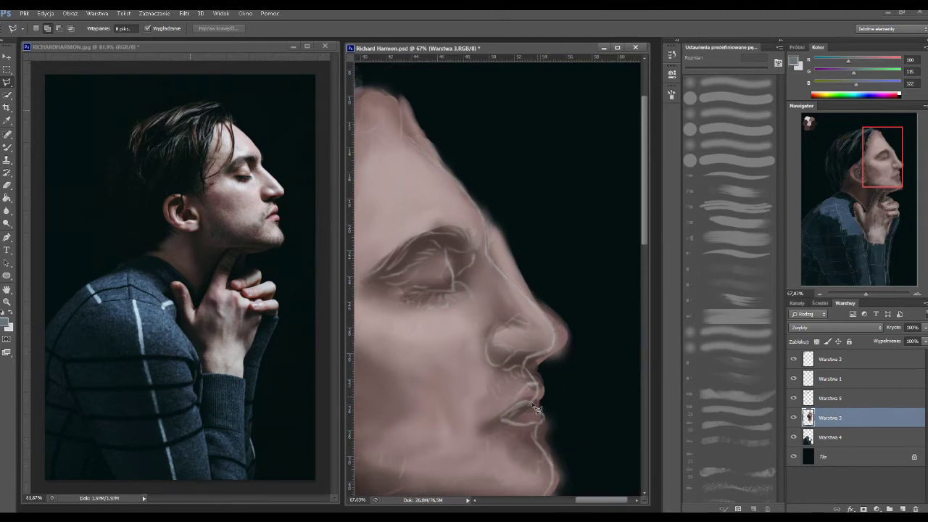
{"action": "scroll", "coordinate": [541, 432], "scroll_direction": "down", "scroll_amount": 4}
{"action": "left_click", "coordinate": [435, 434]}
{"action": "scroll", "coordinate": [597, 356], "scroll_direction": "down", "scroll_amount": 3}
{"action": "scroll", "coordinate": [645, 260], "scroll_direction": "down", "scroll_amount": 2}
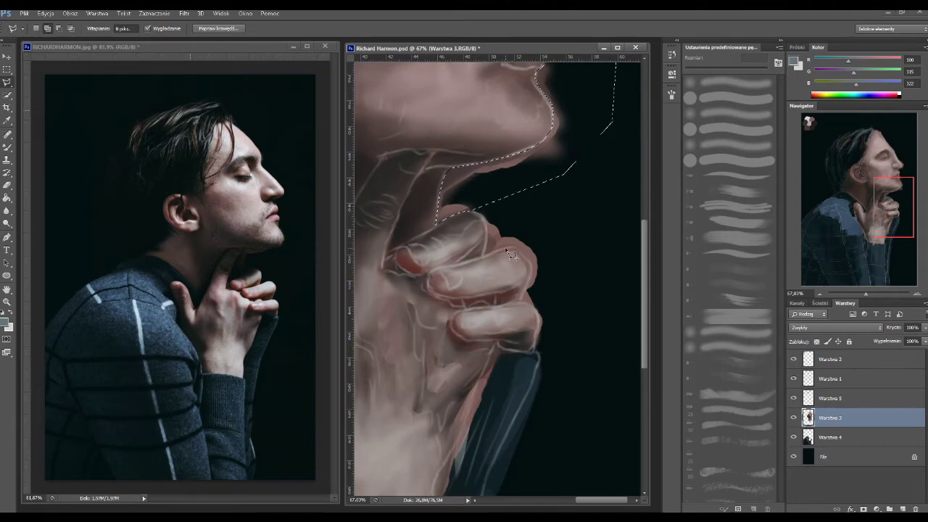
{"action": "scroll", "coordinate": [544, 305], "scroll_direction": "down", "scroll_amount": 2}
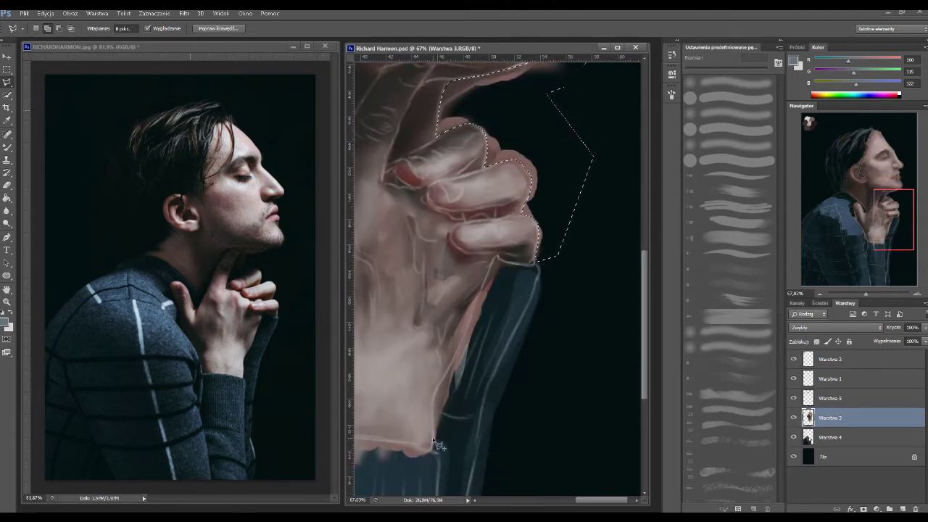
{"action": "scroll", "coordinate": [439, 446], "scroll_direction": "down", "scroll_amount": 3}
{"action": "scroll", "coordinate": [482, 145], "scroll_direction": "left", "scroll_amount": 2}
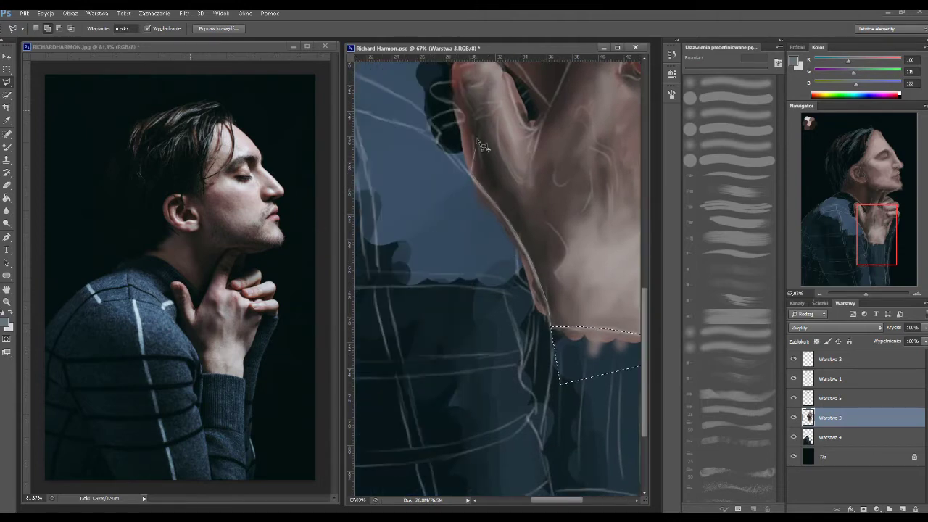
{"action": "scroll", "coordinate": [482, 146], "scroll_direction": "up", "scroll_amount": 2}
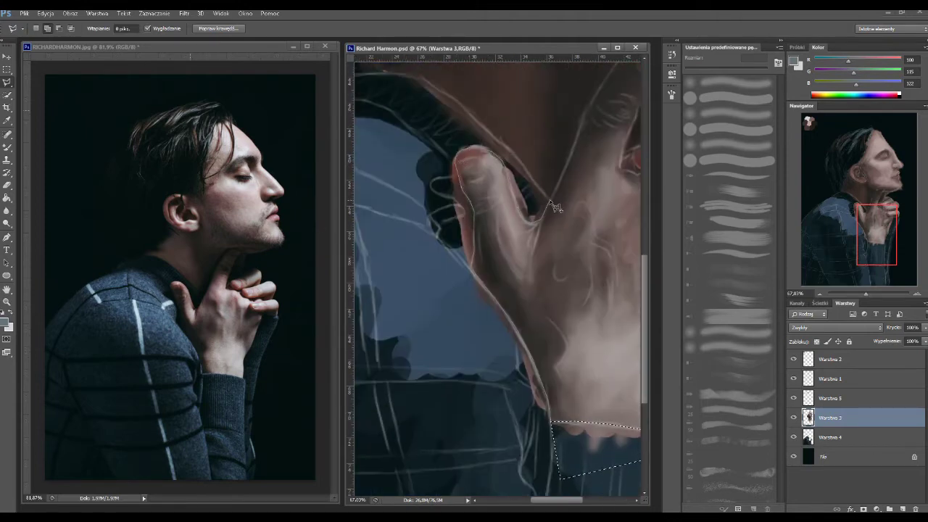
{"action": "scroll", "coordinate": [525, 171], "scroll_direction": "up", "scroll_amount": 4}
{"action": "scroll", "coordinate": [507, 203], "scroll_direction": "left", "scroll_amount": 3}
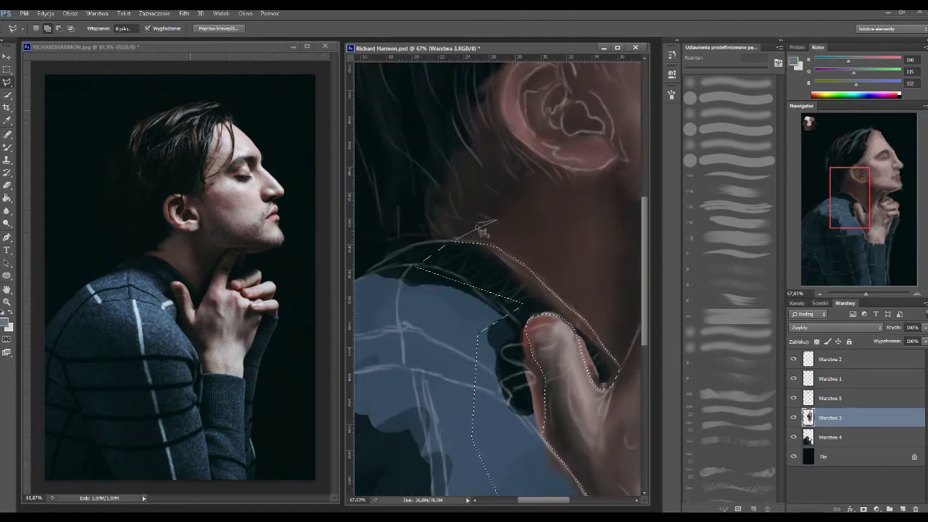
{"action": "scroll", "coordinate": [482, 218], "scroll_direction": "up", "scroll_amount": 1}
{"action": "scroll", "coordinate": [579, 161], "scroll_direction": "up", "scroll_amount": 3}
{"action": "scroll", "coordinate": [397, 242], "scroll_direction": "right", "scroll_amount": 2}
{"action": "double_click", "coordinate": [397, 242]}
{"action": "scroll", "coordinate": [435, 254], "scroll_direction": "down", "scroll_amount": 5}
{"action": "right_click", "coordinate": [552, 196]}
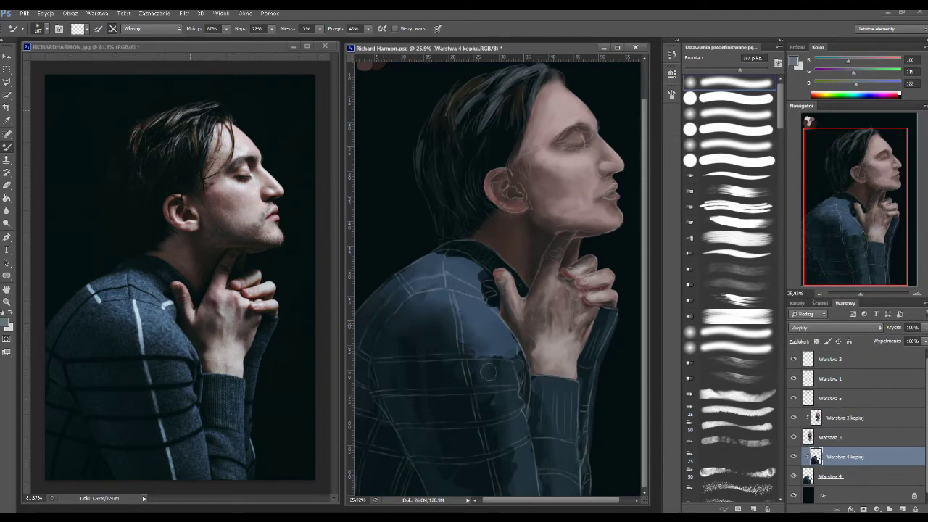
Blend the collar and lower front shading of the sweater on Warstwa 4 kopia.
{"action": "left_click_drag", "start_coordinate": [482, 263], "coordinate": [414, 286]}
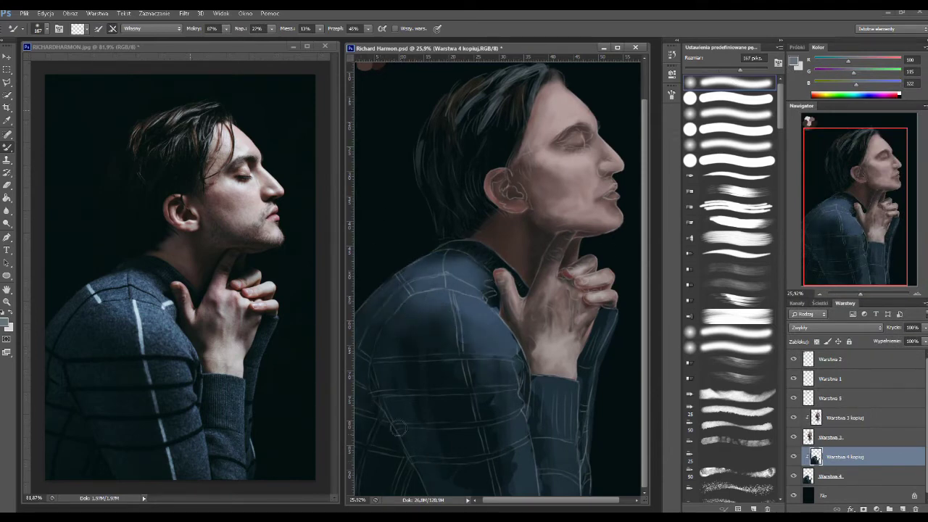
{"action": "left_click_drag", "start_coordinate": [417, 361], "coordinate": [545, 446]}
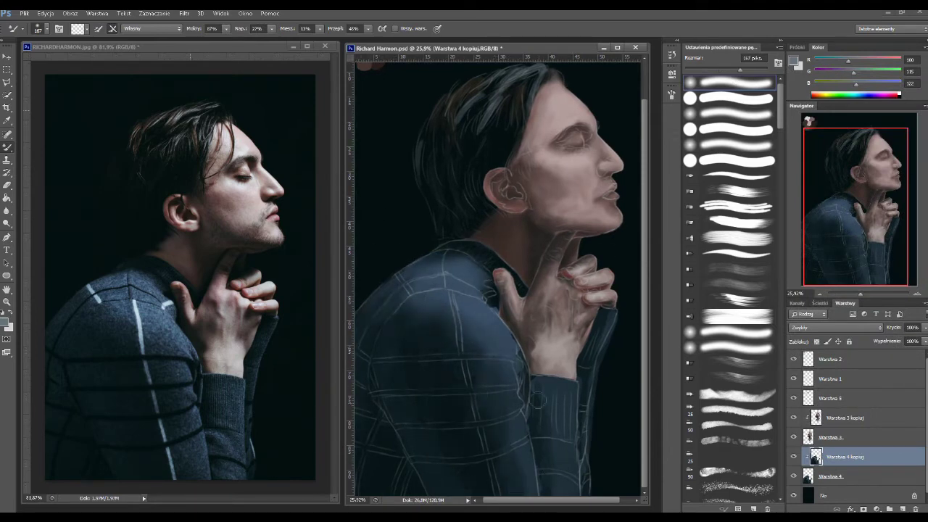
{"action": "key", "text": "alt+bracketleft"}
{"action": "key", "text": "e"}
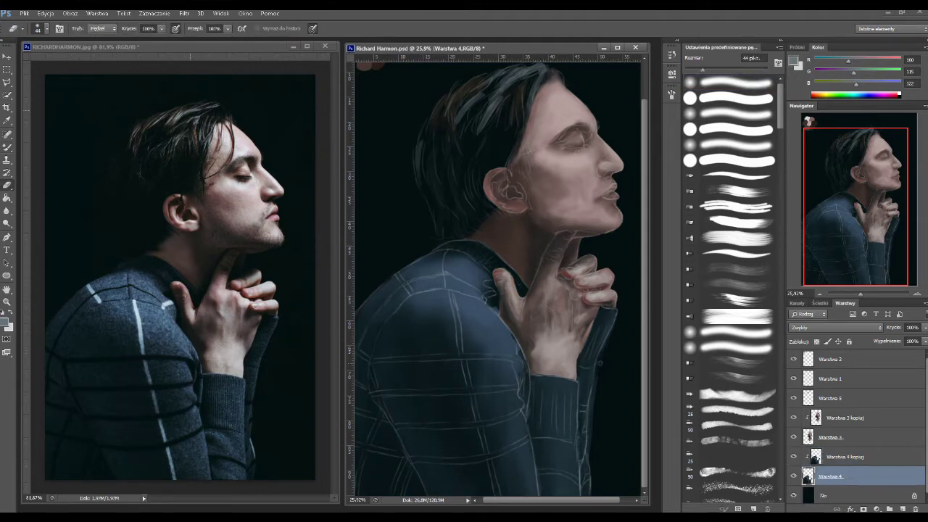
{"action": "left_click", "coordinate": [833, 457]}
{"action": "key", "text": "b"}
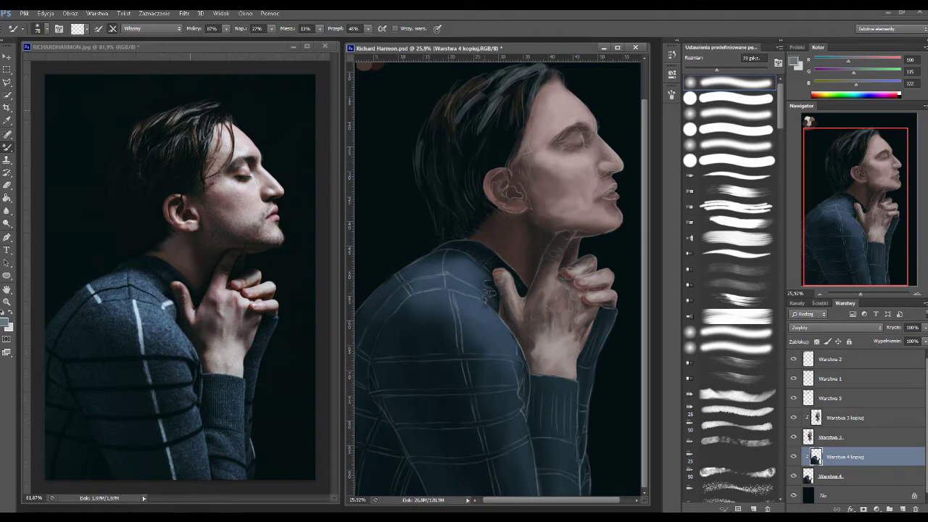
Make Warstwa 3 kopia active and zoom in on the face.
{"action": "key", "text": "alt+bracketright"}
{"action": "key", "text": "alt+bracketright"}
{"action": "key", "text": "alt+bracketright"}
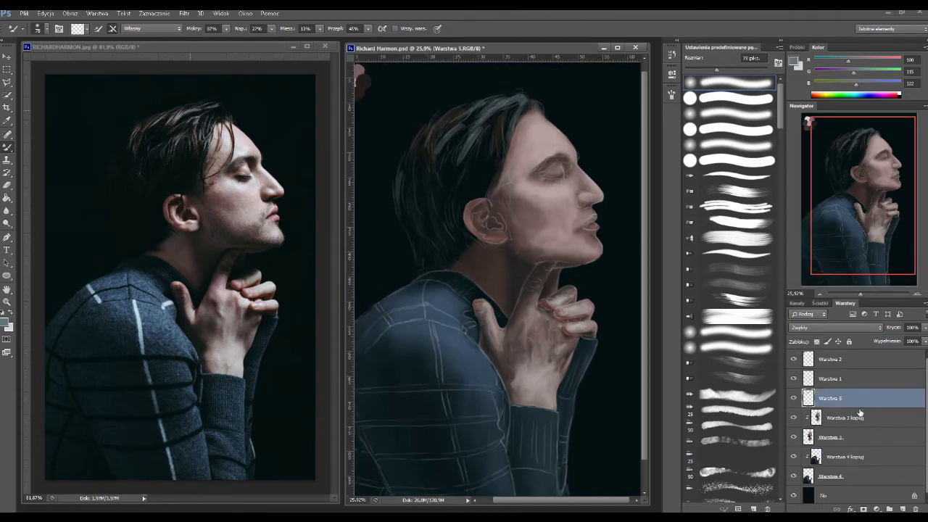
{"action": "key", "text": "alt+bracketleft"}
{"action": "key", "text": "ctrl+plus"}
{"action": "key", "text": "ctrl+plus"}
{"action": "key", "text": "ctrl+plus"}
{"action": "scroll", "coordinate": [207, 194], "scroll_direction": "up", "scroll_amount": 5, "text": "alt"}
{"action": "scroll", "coordinate": [496, 275], "scroll_direction": "up", "scroll_amount": 3, "text": "alt"}
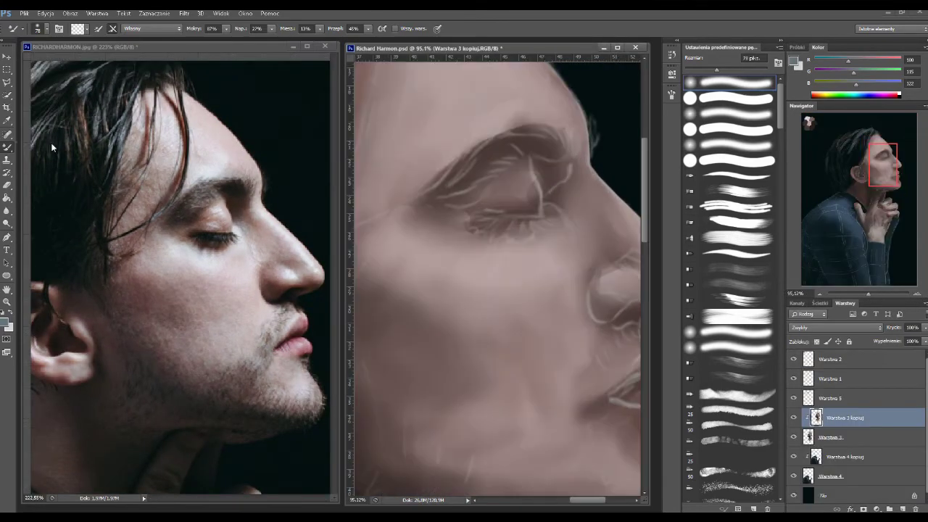
With the regular brush at higher opacity, paint dark strokes in the eye socket and lower eyelid.
{"action": "key", "text": "shift+b"}
{"action": "left_click", "coordinate": [198, 73], "text": "alt"}
{"action": "key", "text": "8"}
{"action": "key", "text": "7"}
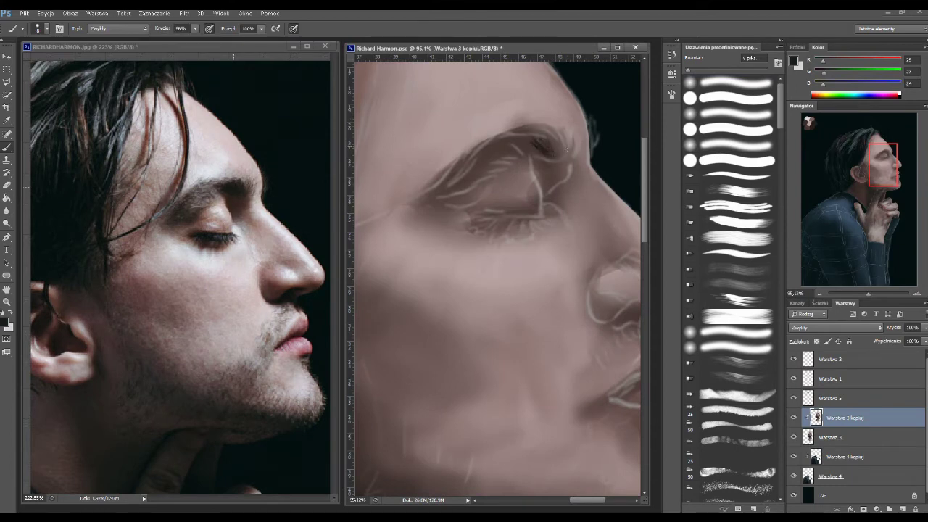
{"action": "left_click_drag", "start_coordinate": [566, 163], "coordinate": [542, 188]}
{"action": "mouse_move", "coordinate": [471, 216]}
{"action": "left_mouse_down"}
{"action": "mouse_move", "coordinate": [516, 220]}
{"action": "mouse_move", "coordinate": [453, 206]}
{"action": "mouse_move", "coordinate": [519, 190]}
{"action": "mouse_move", "coordinate": [522, 179]}
{"action": "left_mouse_up"}
Paint dark brown lashes under the eye with light grey strokes beneath them.
{"action": "left_click", "coordinate": [542, 216], "text": "alt"}
{"action": "left_click", "coordinate": [508, 195], "text": "alt"}
{"action": "left_click", "coordinate": [430, 209], "text": "alt"}
{"action": "mouse_move", "coordinate": [470, 227]}
{"action": "left_mouse_down"}
{"action": "mouse_move", "coordinate": [499, 236]}
{"action": "mouse_move", "coordinate": [536, 228]}
{"action": "mouse_move", "coordinate": [566, 257]}
{"action": "left_mouse_up"}
{"action": "key", "text": "x"}
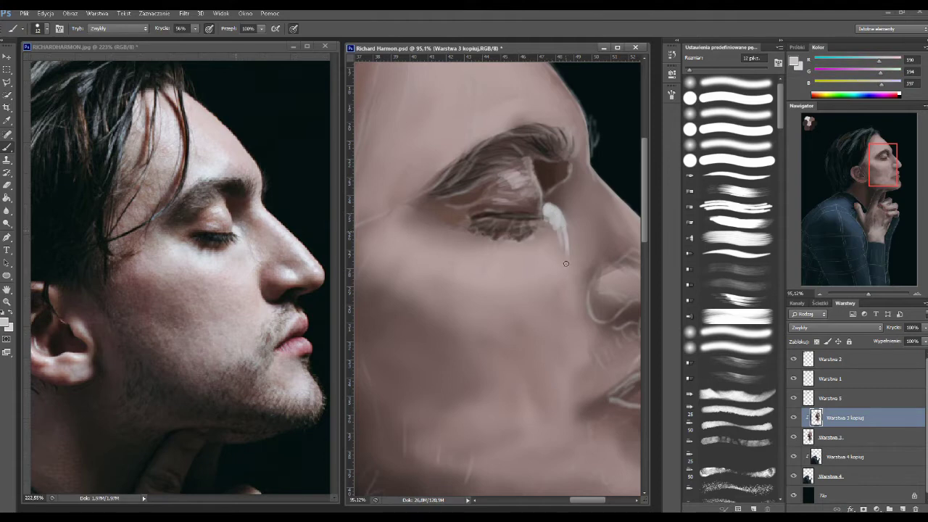
{"action": "scroll", "coordinate": [507, 250], "scroll_direction": "down", "scroll_amount": 3}
{"action": "mouse_move", "coordinate": [446, 239]}
{"action": "left_mouse_down"}
{"action": "mouse_move", "coordinate": [475, 255]}
{"action": "mouse_move", "coordinate": [555, 247]}
{"action": "left_mouse_up"}
{"action": "key", "text": "x"}
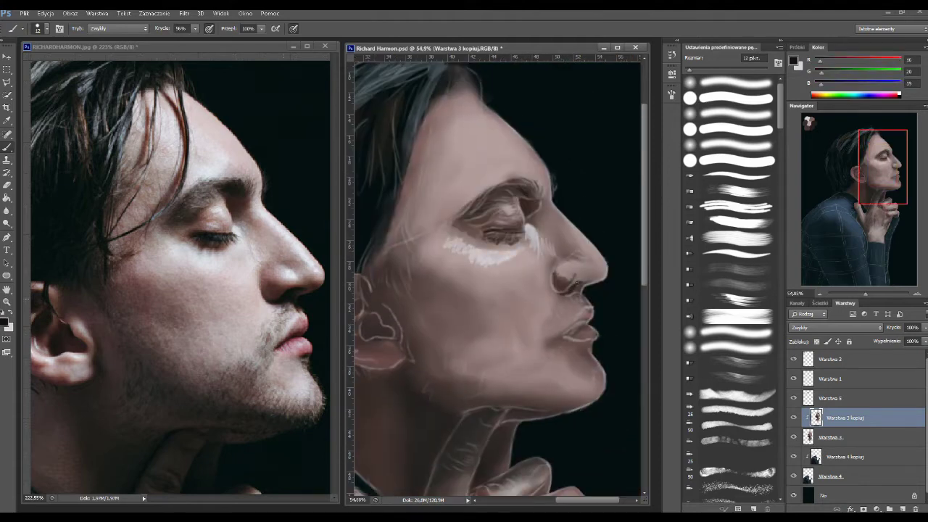
Highlight the nose tip and scribble light highlights across the forehead.
{"action": "left_click", "coordinate": [303, 282], "text": "alt"}
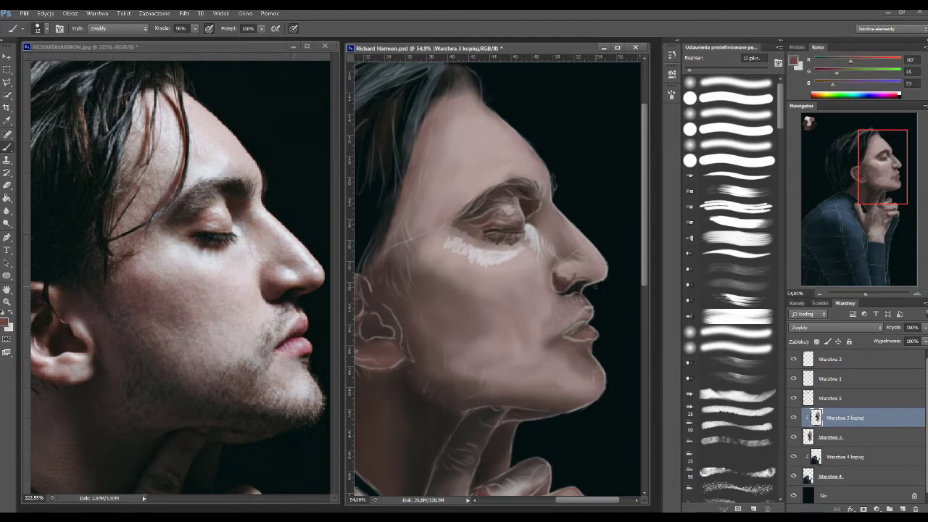
{"action": "left_click", "coordinate": [294, 267], "text": "alt"}
{"action": "mouse_move", "coordinate": [586, 272]}
{"action": "left_mouse_down"}
{"action": "mouse_move", "coordinate": [603, 275]}
{"action": "mouse_move", "coordinate": [584, 272]}
{"action": "mouse_move", "coordinate": [572, 255]}
{"action": "left_mouse_up"}
{"action": "left_click", "coordinate": [294, 259], "text": "alt"}
{"action": "left_click", "coordinate": [577, 268], "text": "alt"}
{"action": "mouse_move", "coordinate": [515, 178]}
{"action": "left_mouse_down"}
{"action": "mouse_move", "coordinate": [486, 170]}
{"action": "mouse_move", "coordinate": [421, 102]}
{"action": "left_mouse_up"}
{"action": "left_click_drag", "start_coordinate": [464, 145], "coordinate": [493, 185]}
Paint light skin patches on the lower cheek and under the eye, shading the jaw dark brown.
{"action": "left_click", "coordinate": [557, 310], "text": "alt"}
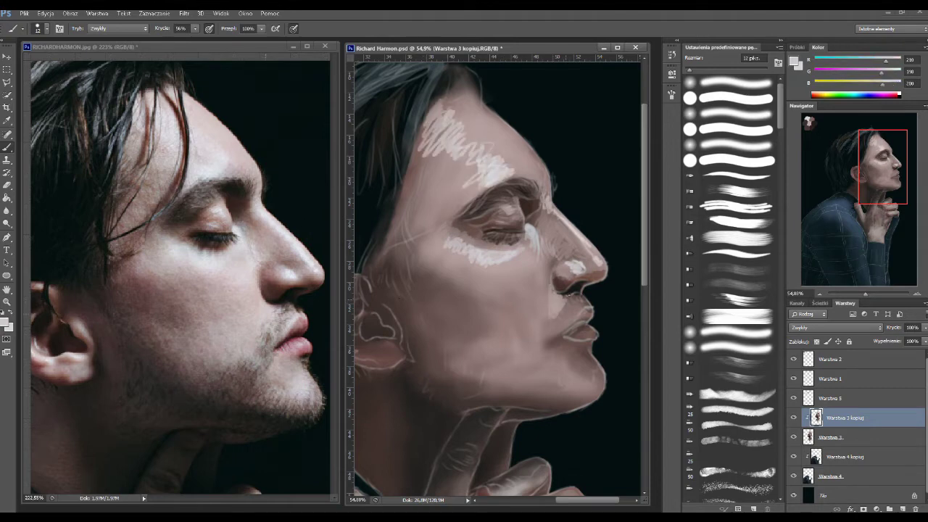
{"action": "left_click", "coordinate": [570, 321], "text": "alt"}
{"action": "left_click_drag", "start_coordinate": [507, 326], "coordinate": [472, 363]}
{"action": "left_click", "coordinate": [522, 261], "text": "alt"}
{"action": "left_click_drag", "start_coordinate": [533, 254], "coordinate": [518, 287]}
{"action": "left_click", "coordinate": [500, 286], "text": "alt"}
{"action": "mouse_move", "coordinate": [450, 283]}
{"action": "left_mouse_down"}
{"action": "mouse_move", "coordinate": [485, 291]}
{"action": "mouse_move", "coordinate": [432, 270]}
{"action": "left_mouse_up"}
{"action": "mouse_move", "coordinate": [424, 312]}
{"action": "left_mouse_down"}
{"action": "mouse_move", "coordinate": [421, 328]}
{"action": "mouse_move", "coordinate": [464, 384]}
{"action": "mouse_move", "coordinate": [475, 348]}
{"action": "mouse_move", "coordinate": [417, 247]}
{"action": "mouse_move", "coordinate": [438, 250]}
{"action": "left_mouse_up"}
Add light tone on forehead and chin, and near-black shadows under the jaw, neck and fingers.
{"action": "left_click", "coordinate": [435, 216], "text": "alt"}
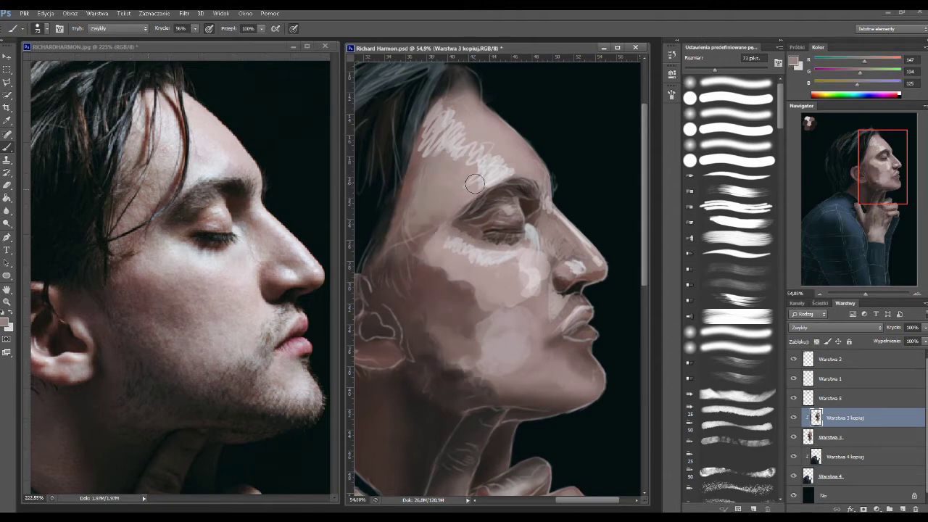
{"action": "left_click_drag", "start_coordinate": [464, 109], "coordinate": [527, 159]}
{"action": "mouse_move", "coordinate": [581, 359]}
{"action": "left_mouse_down"}
{"action": "mouse_move", "coordinate": [559, 349]}
{"action": "mouse_move", "coordinate": [573, 385]}
{"action": "mouse_move", "coordinate": [550, 417]}
{"action": "left_mouse_up"}
{"action": "left_click", "coordinate": [573, 407], "text": "alt"}
{"action": "left_click_drag", "start_coordinate": [464, 396], "coordinate": [537, 384]}
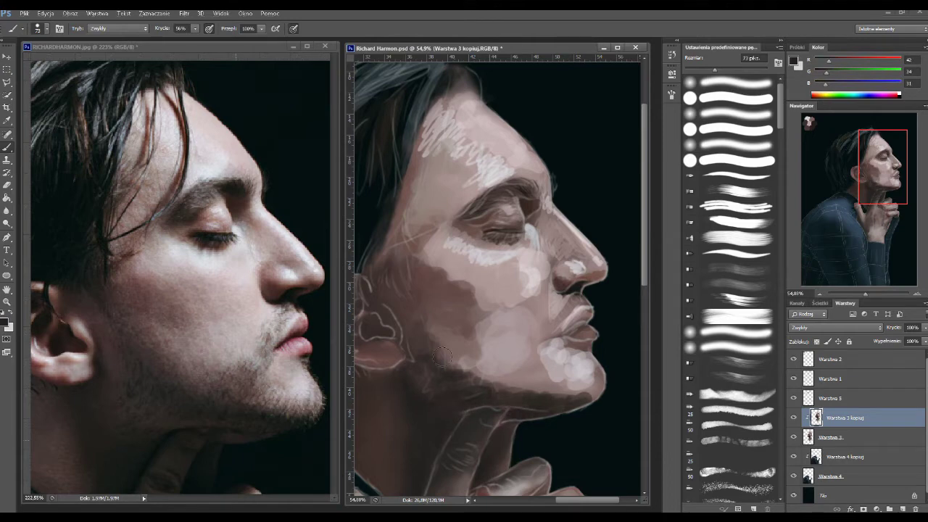
{"action": "left_click", "coordinate": [494, 435], "text": "alt"}
{"action": "mouse_move", "coordinate": [493, 472]}
{"action": "left_mouse_down"}
{"action": "mouse_move", "coordinate": [449, 417]}
{"action": "mouse_move", "coordinate": [550, 412]}
{"action": "left_mouse_up"}
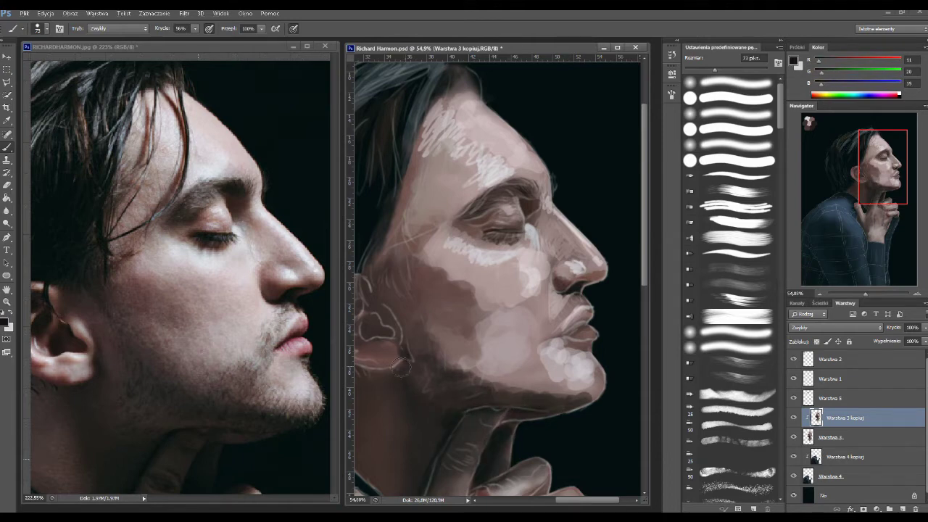
{"action": "scroll", "coordinate": [500, 290], "scroll_direction": "down", "scroll_amount": 3}
{"action": "scroll", "coordinate": [500, 290], "scroll_direction": "down", "scroll_amount": 2}
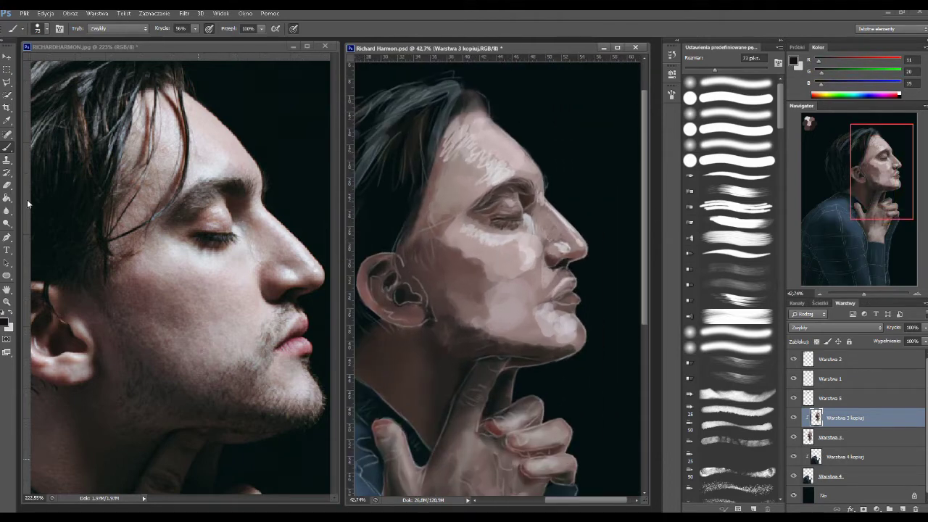
Mixer-brush the under-eye, cheek, forehead, chin and nose-side highlights smooth, then fit the canvas to the window.
{"action": "key", "text": "shift+b"}
{"action": "left_click_drag", "start_coordinate": [481, 237], "coordinate": [512, 237]}
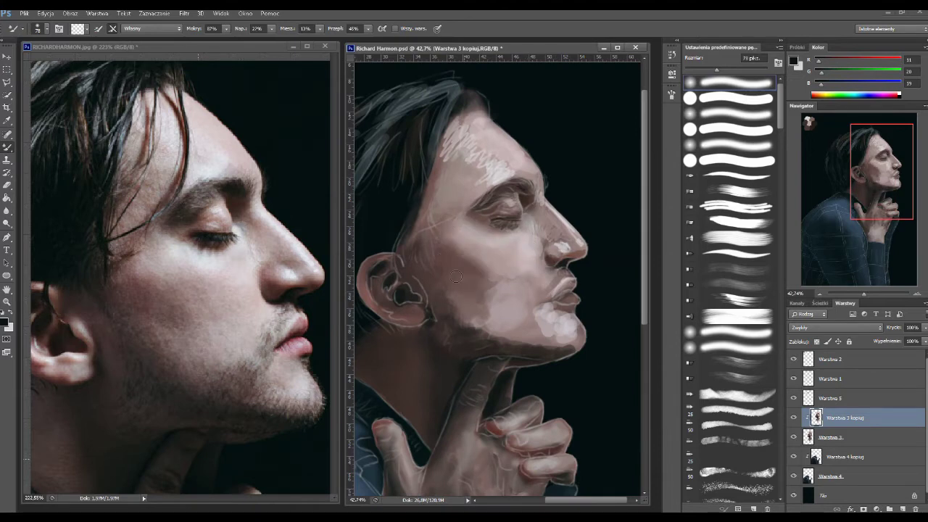
{"action": "left_click_drag", "start_coordinate": [486, 304], "coordinate": [511, 276]}
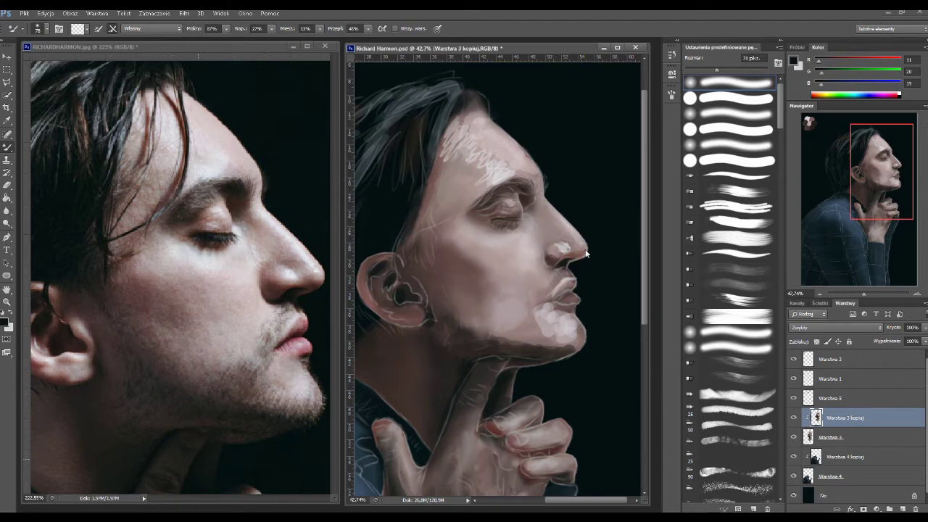
{"action": "mouse_move", "coordinate": [515, 170]}
{"action": "left_mouse_down"}
{"action": "mouse_move", "coordinate": [483, 149]}
{"action": "mouse_move", "coordinate": [498, 149]}
{"action": "mouse_move", "coordinate": [430, 242]}
{"action": "left_mouse_up"}
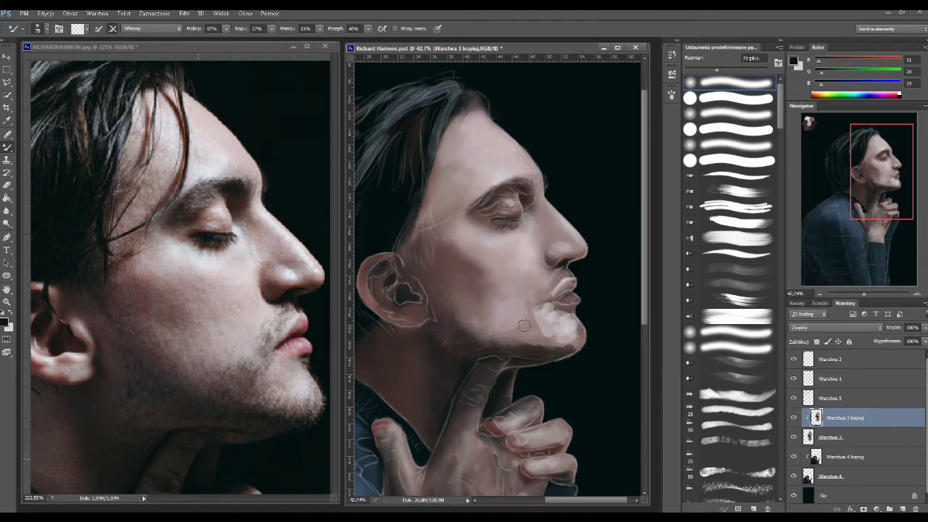
{"action": "mouse_move", "coordinate": [507, 337]}
{"action": "left_mouse_down"}
{"action": "mouse_move", "coordinate": [573, 338]}
{"action": "mouse_move", "coordinate": [553, 301]}
{"action": "mouse_move", "coordinate": [502, 303]}
{"action": "left_mouse_up"}
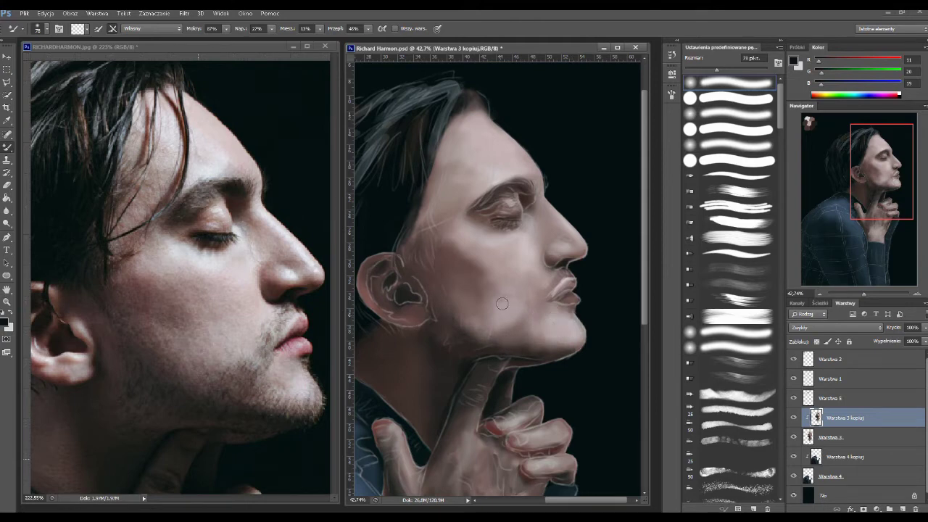
{"action": "left_click_drag", "start_coordinate": [531, 214], "coordinate": [535, 235]}
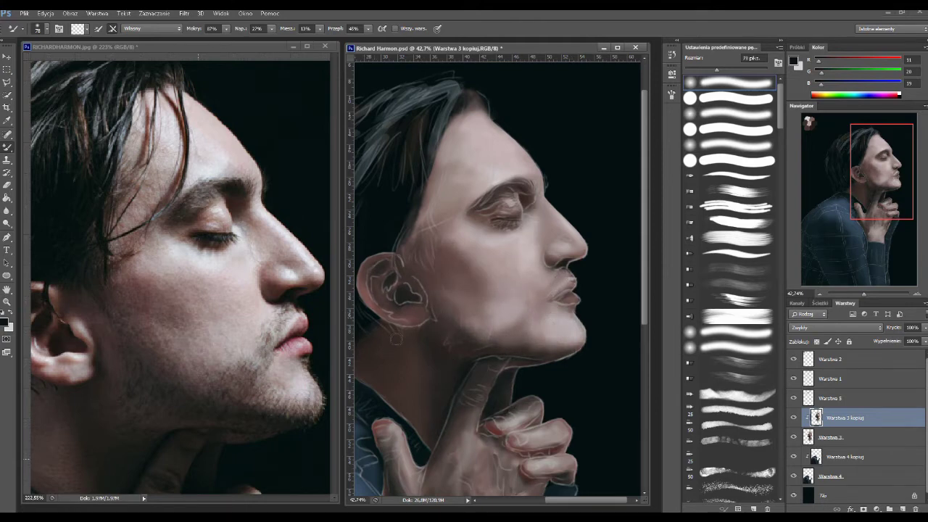
{"action": "key", "text": "ctrl+0"}
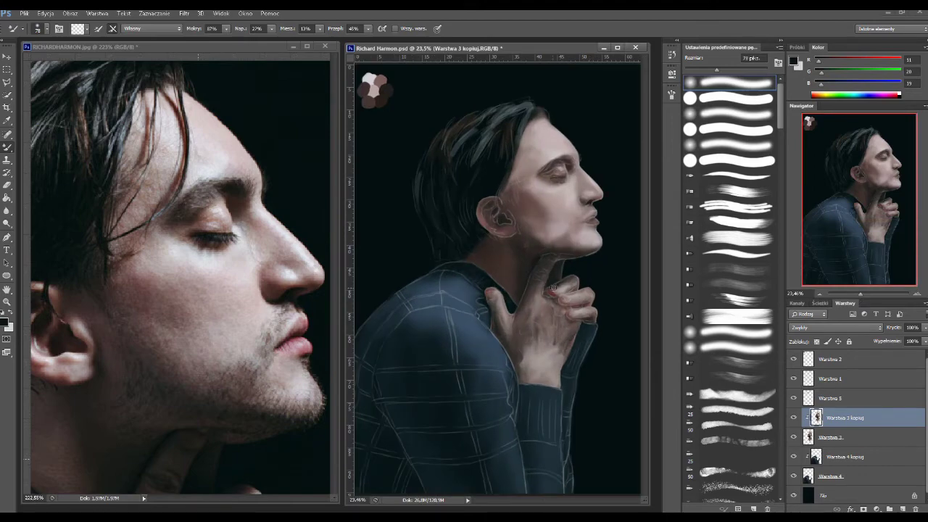
Smooth the upper eyelid highlight lines, then hide the Warstwa 1 sketch and target Warstwa 3 kopia.
{"action": "scroll", "coordinate": [519, 296], "scroll_direction": "up", "scroll_amount": 5}
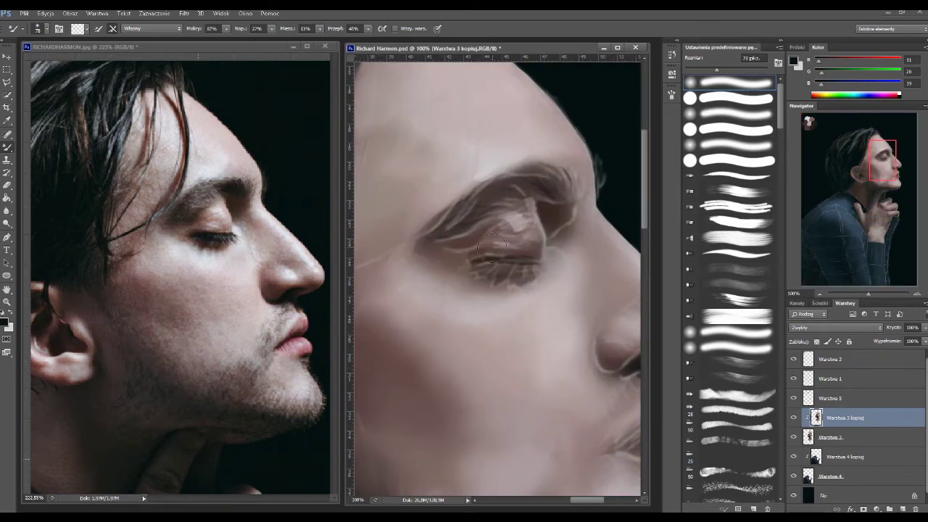
{"action": "left_click_drag", "start_coordinate": [508, 218], "coordinate": [537, 185]}
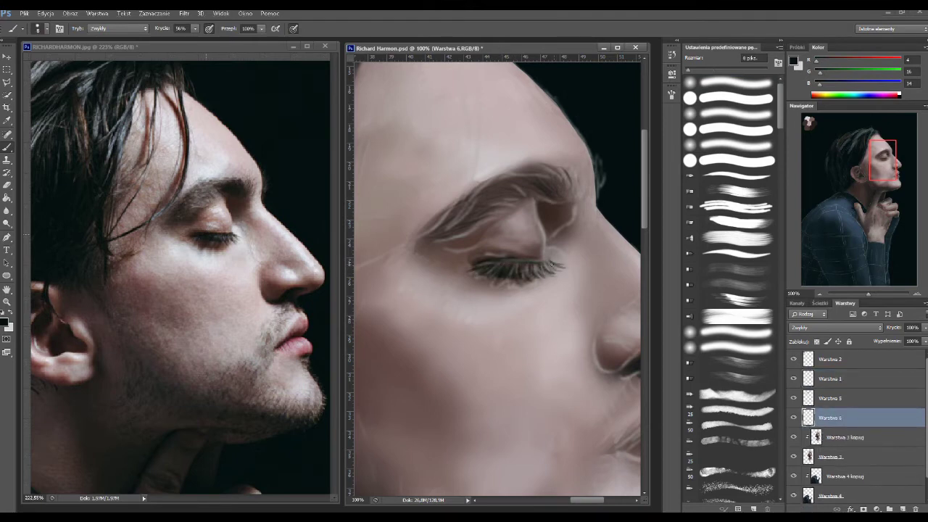
{"action": "left_click", "coordinate": [794, 378]}
{"action": "left_click", "coordinate": [848, 437]}
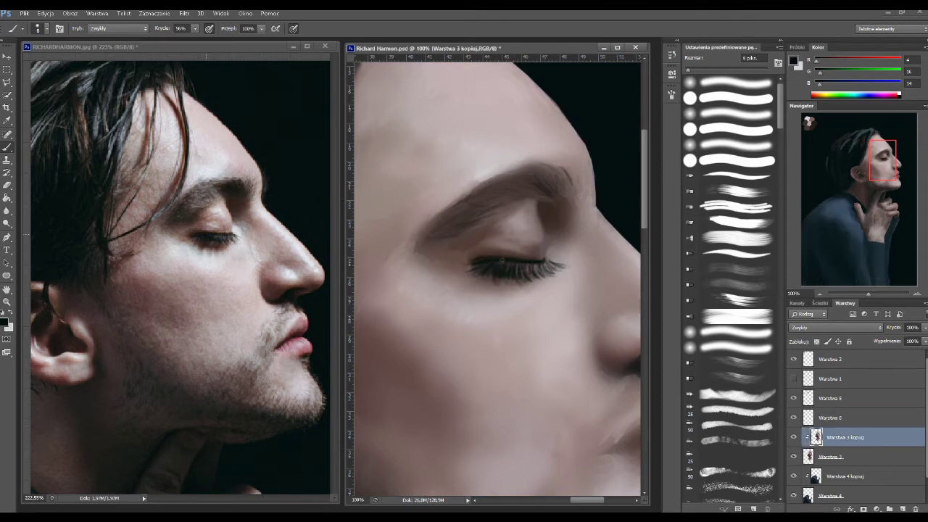
Paint dark brown into the eyebrow and light grey under the eye, blending it into the skin.
{"action": "left_click", "coordinate": [214, 212], "text": "alt"}
{"action": "left_click_drag", "start_coordinate": [507, 211], "coordinate": [486, 240]}
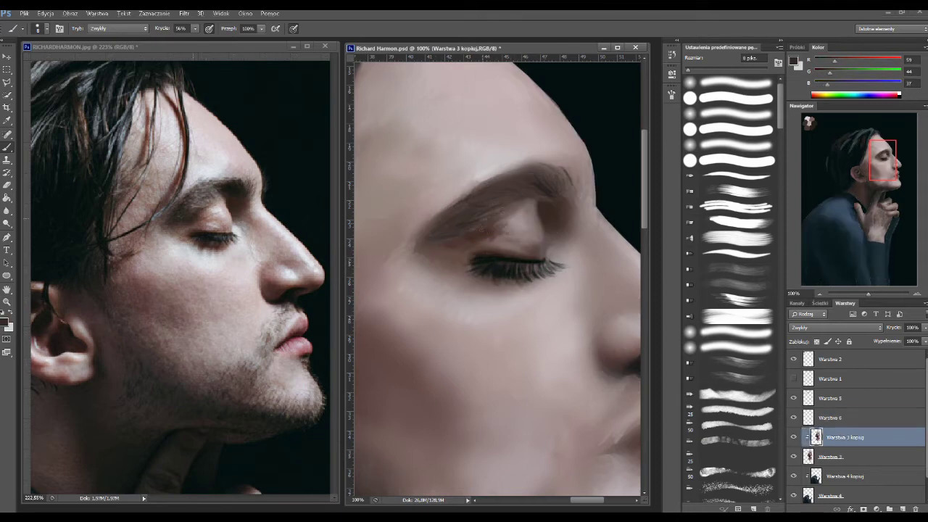
{"action": "key", "text": "x"}
{"action": "left_click_drag", "start_coordinate": [550, 248], "coordinate": [562, 254]}
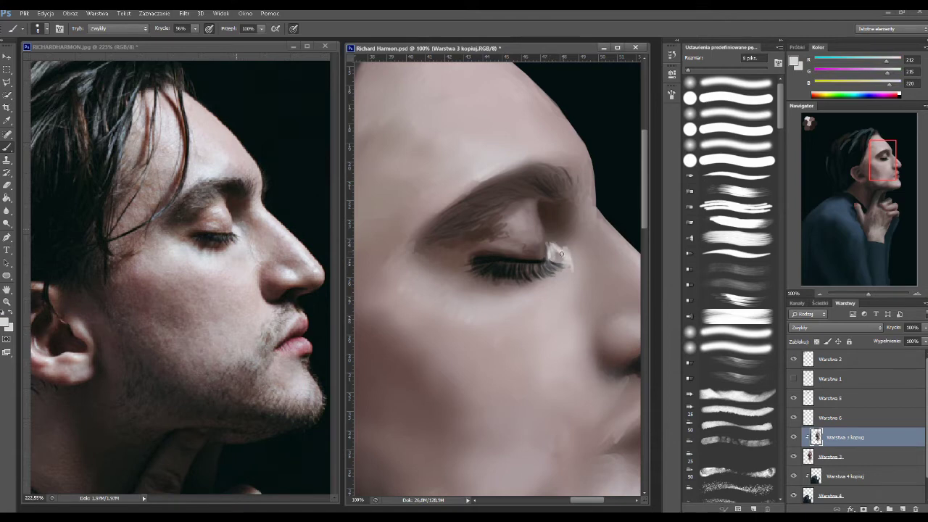
{"action": "left_click_drag", "start_coordinate": [552, 288], "coordinate": [587, 327]}
{"action": "key", "text": "shift+b"}
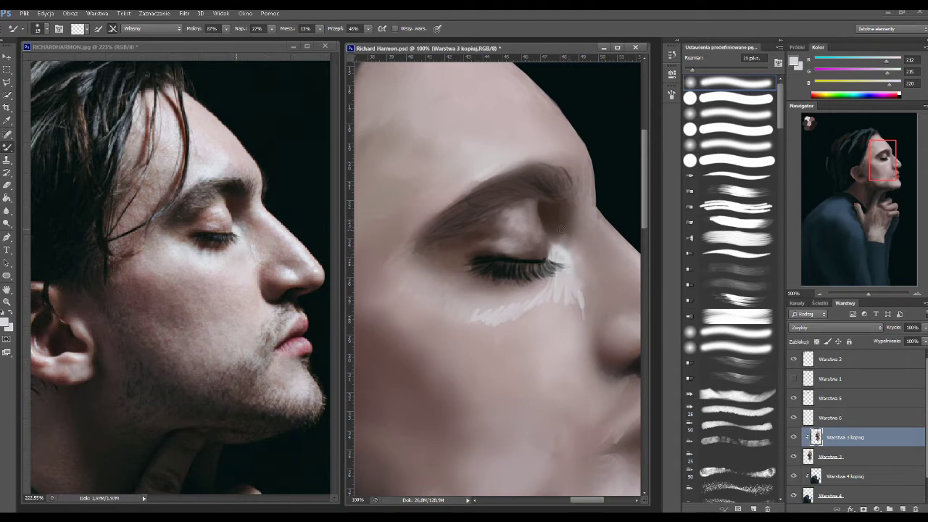
{"action": "left_click_drag", "start_coordinate": [506, 332], "coordinate": [483, 316]}
{"action": "left_click_drag", "start_coordinate": [515, 288], "coordinate": [482, 290]}
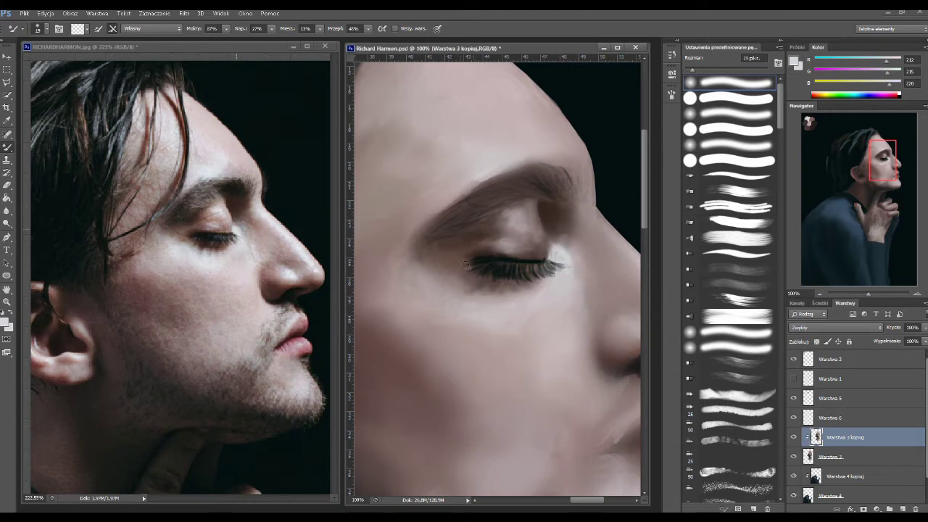
Darken and extend the eyebrow with brush strokes.
{"action": "key", "text": "shift+b"}
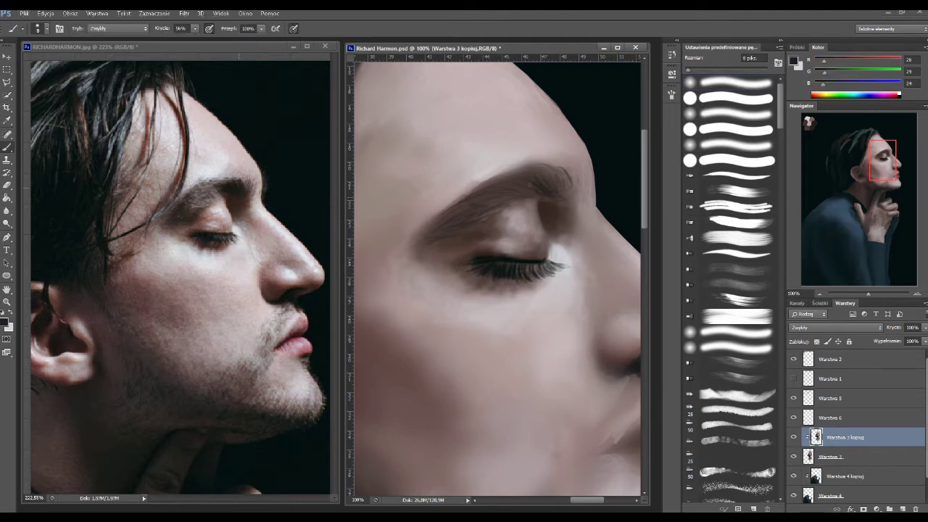
{"action": "mouse_move", "coordinate": [530, 188]}
{"action": "left_mouse_down"}
{"action": "mouse_move", "coordinate": [551, 178]}
{"action": "mouse_move", "coordinate": [518, 175]}
{"action": "left_mouse_up"}
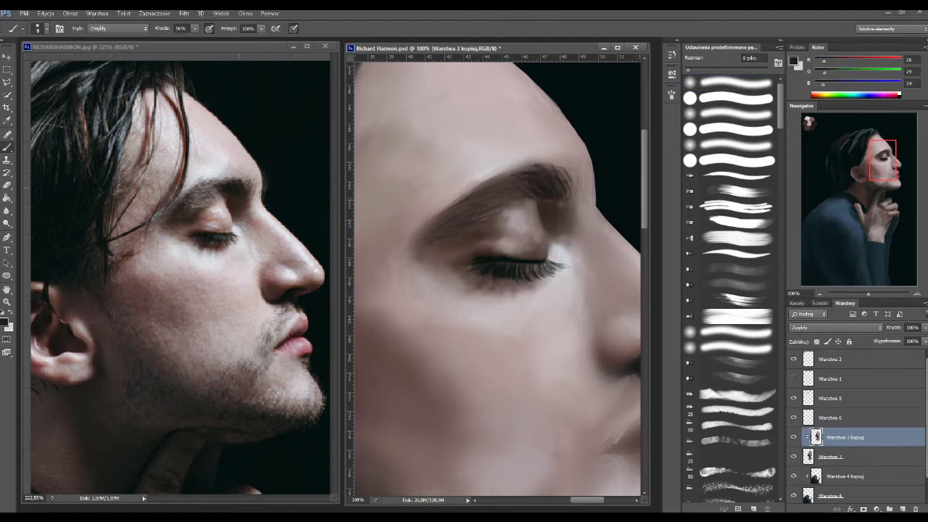
{"action": "left_click_drag", "start_coordinate": [461, 200], "coordinate": [431, 240]}
Paint sampled light skin and white highlights above the eyebrow and blend them in.
{"action": "left_click", "coordinate": [275, 173], "text": "alt"}
{"action": "left_click_drag", "start_coordinate": [524, 187], "coordinate": [479, 208]}
{"action": "left_click", "coordinate": [232, 165], "text": "alt"}
{"action": "mouse_move", "coordinate": [521, 136]}
{"action": "left_mouse_down"}
{"action": "mouse_move", "coordinate": [537, 164]}
{"action": "mouse_move", "coordinate": [468, 178]}
{"action": "left_mouse_up"}
{"action": "key", "text": "shift+b"}
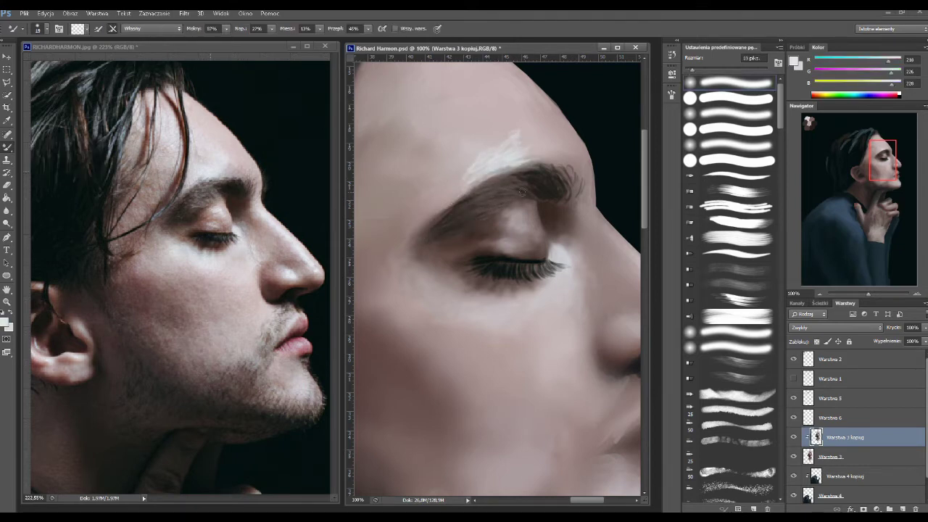
{"action": "left_click_drag", "start_coordinate": [518, 170], "coordinate": [457, 182]}
{"action": "mouse_move", "coordinate": [869, 293]}
{"action": "left_mouse_down"}
{"action": "mouse_move", "coordinate": [856, 293]}
{"action": "mouse_move", "coordinate": [866, 293]}
{"action": "left_mouse_up"}
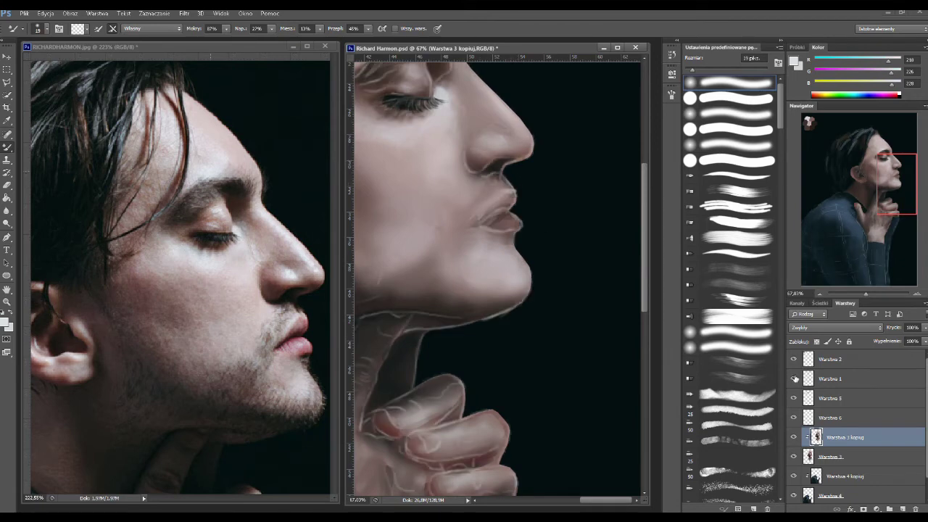
Sample reddish and light pink-beige skin tones and paint light strokes on the chin and below the lips.
{"action": "left_click", "coordinate": [503, 204], "text": "alt"}
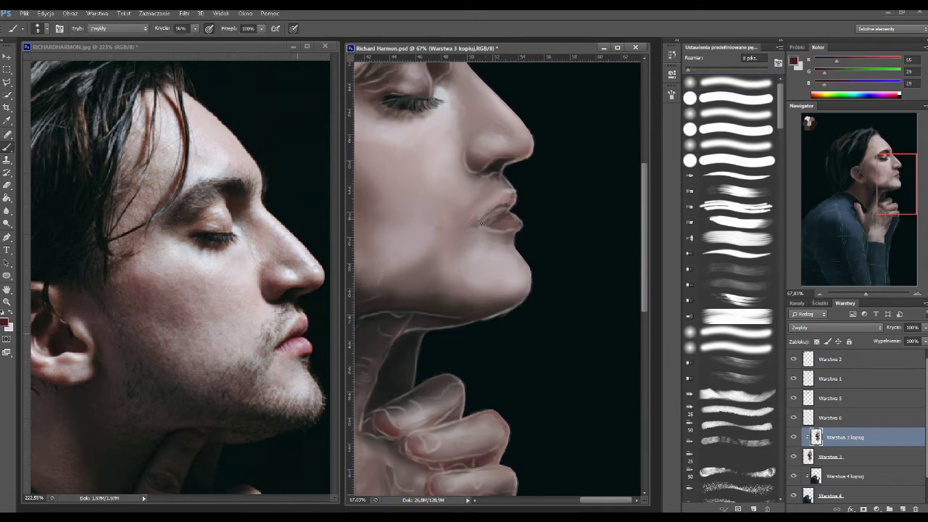
{"action": "left_click", "coordinate": [508, 202], "text": "alt"}
{"action": "left_click", "coordinate": [299, 335], "text": "alt"}
{"action": "left_click", "coordinate": [322, 343], "text": "alt"}
{"action": "left_click", "coordinate": [517, 226], "text": "alt"}
{"action": "left_click", "coordinate": [508, 237], "text": "alt"}
{"action": "mouse_move", "coordinate": [503, 237]}
{"action": "left_mouse_down"}
{"action": "mouse_move", "coordinate": [491, 240]}
{"action": "mouse_move", "coordinate": [486, 276]}
{"action": "left_mouse_up"}
{"action": "left_click", "coordinate": [500, 250], "text": "alt"}
{"action": "left_click", "coordinate": [469, 234], "text": "alt"}
{"action": "left_click_drag", "start_coordinate": [470, 234], "coordinate": [463, 252]}
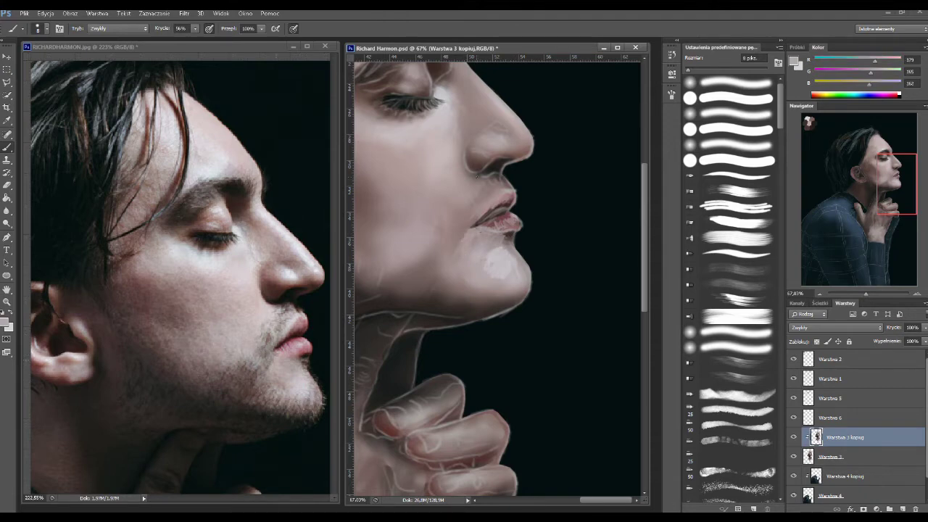
{"action": "left_click", "coordinate": [510, 186], "text": "alt"}
Hide Warstwa 1 and smooth the chin highlights with the Mixer Brush.
{"action": "right_click", "coordinate": [7, 147]}
{"action": "left_click", "coordinate": [44, 176]}
{"action": "left_click", "coordinate": [794, 379]}
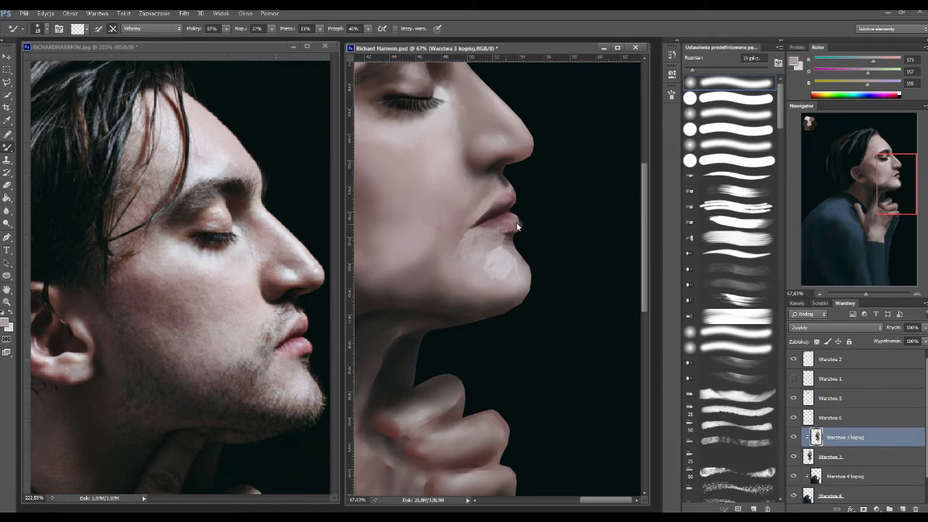
{"action": "left_click_drag", "start_coordinate": [510, 270], "coordinate": [506, 238]}
{"action": "key", "text": "ctrl+minus"}
{"action": "key", "text": "ctrl+minus"}
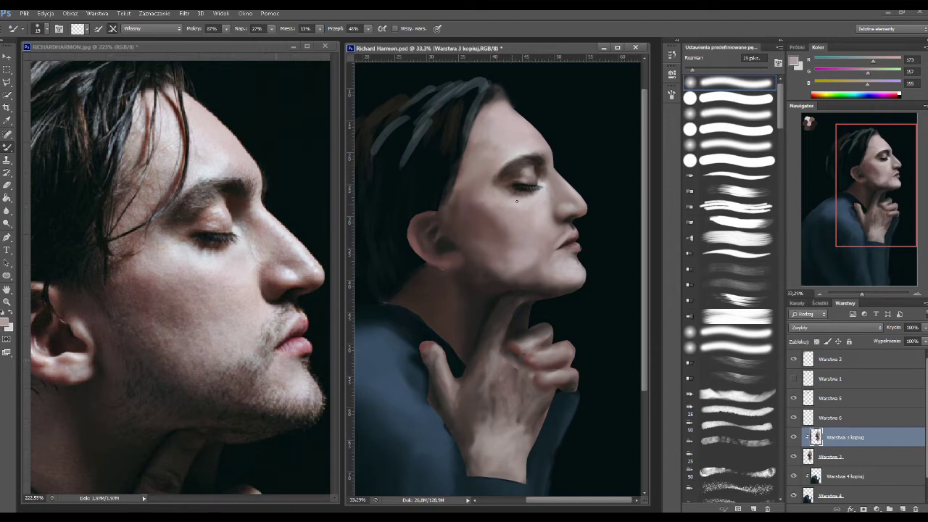
Darken Warstwa 1's light lines with Replace Color (-180, -100) and rename the layer hair.
{"action": "left_click", "coordinate": [793, 379]}
{"action": "left_click", "coordinate": [834, 378]}
{"action": "left_click", "coordinate": [70, 17]}
{"action": "left_click", "coordinate": [693, 303]}
{"action": "left_click", "coordinate": [771, 229]}
{"action": "type", "text": "-180"}
{"action": "key", "text": "Tab"}
{"action": "type", "text": "-100"}
{"action": "key", "text": "Tab"}
{"action": "type", "text": "-100200"}
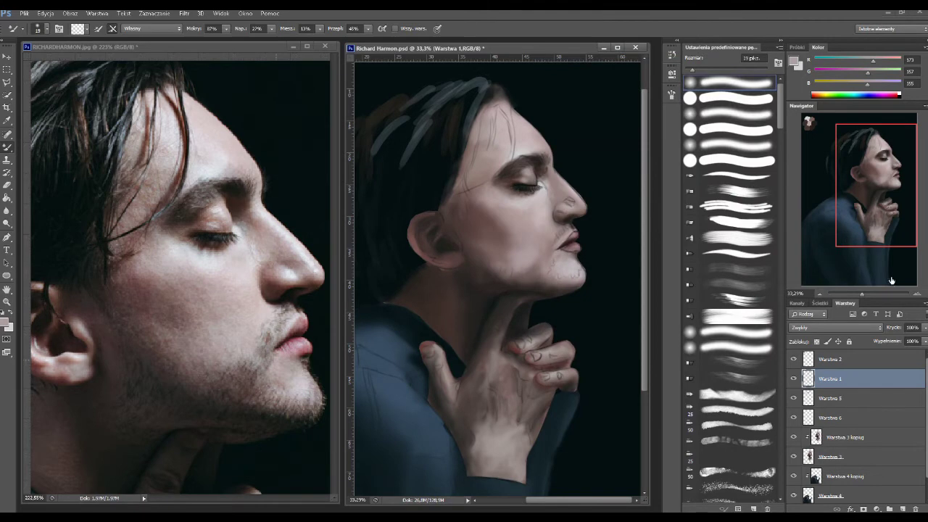
{"action": "type", "text": "hair"}
{"action": "key", "text": "Return"}
Paint dark hair strokes curving across the temple and forehead.
{"action": "key", "text": "b"}
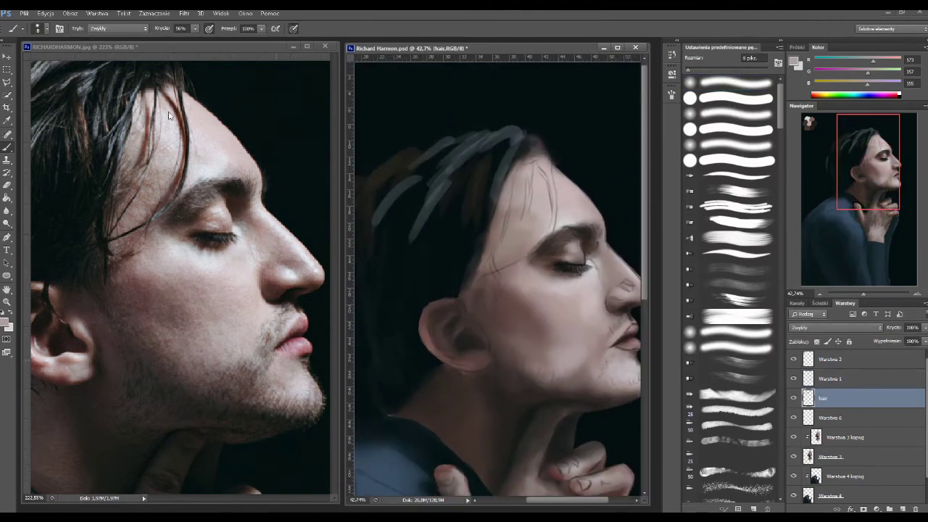
{"action": "left_click", "coordinate": [545, 145], "text": "alt"}
{"action": "mouse_move", "coordinate": [543, 154]}
{"action": "left_mouse_down"}
{"action": "mouse_move", "coordinate": [553, 226]}
{"action": "mouse_move", "coordinate": [468, 283]}
{"action": "left_mouse_up"}
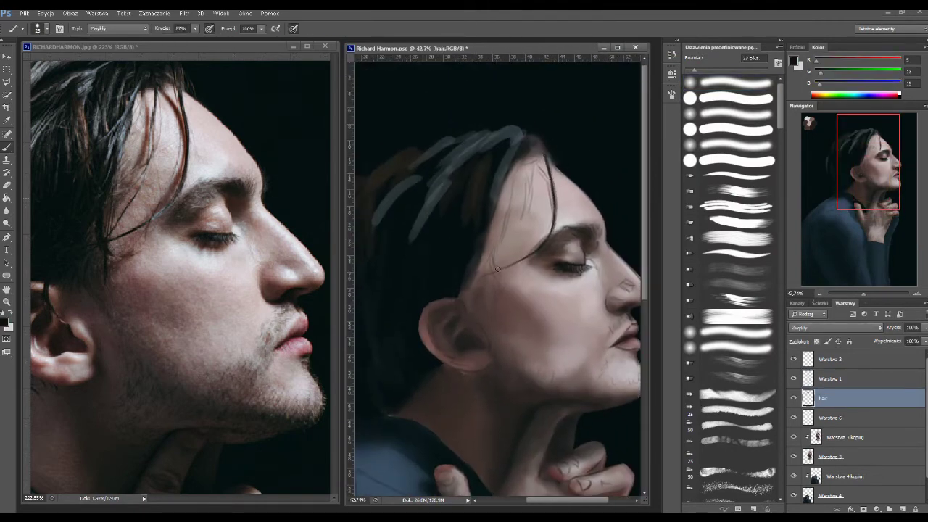
{"action": "left_click_drag", "start_coordinate": [538, 149], "coordinate": [554, 238]}
{"action": "left_click_drag", "start_coordinate": [546, 181], "coordinate": [549, 240]}
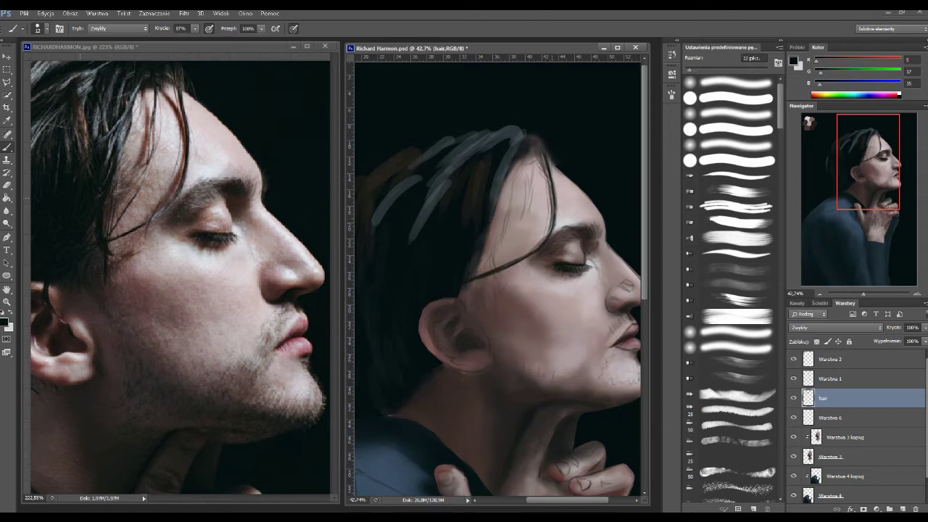
With a smaller brush, paint many thin dark strands at the temple and sideburn.
{"action": "key", "text": "bracketleft"}
{"action": "key", "text": "bracketleft"}
{"action": "mouse_move", "coordinate": [528, 158]}
{"action": "left_mouse_down"}
{"action": "mouse_move", "coordinate": [528, 210]}
{"action": "mouse_move", "coordinate": [488, 262]}
{"action": "left_mouse_up"}
{"action": "mouse_move", "coordinate": [507, 241]}
{"action": "left_mouse_down"}
{"action": "mouse_move", "coordinate": [479, 274]}
{"action": "mouse_move", "coordinate": [496, 270]}
{"action": "left_mouse_up"}
{"action": "mouse_move", "coordinate": [500, 240]}
{"action": "left_mouse_down"}
{"action": "mouse_move", "coordinate": [495, 296]}
{"action": "mouse_move", "coordinate": [462, 307]}
{"action": "left_mouse_up"}
{"action": "left_click_drag", "start_coordinate": [490, 281], "coordinate": [488, 302]}
{"action": "left_click_drag", "start_coordinate": [483, 258], "coordinate": [474, 275]}
{"action": "mouse_move", "coordinate": [485, 240]}
{"action": "left_mouse_down"}
{"action": "mouse_move", "coordinate": [469, 273]}
{"action": "mouse_move", "coordinate": [472, 302]}
{"action": "left_mouse_up"}
{"action": "left_click_drag", "start_coordinate": [488, 260], "coordinate": [477, 296]}
{"action": "left_click_drag", "start_coordinate": [485, 254], "coordinate": [493, 278]}
{"action": "left_click_drag", "start_coordinate": [483, 236], "coordinate": [497, 280]}
{"action": "left_click_drag", "start_coordinate": [488, 274], "coordinate": [509, 284]}
{"action": "left_click_drag", "start_coordinate": [500, 235], "coordinate": [488, 269]}
{"action": "left_click_drag", "start_coordinate": [512, 219], "coordinate": [492, 248]}
{"action": "mouse_move", "coordinate": [510, 168]}
{"action": "left_mouse_down"}
{"action": "mouse_move", "coordinate": [492, 242]}
{"action": "mouse_move", "coordinate": [502, 251]}
{"action": "left_mouse_up"}
Erase to thin the temple strands, refill them, and sample dark brown from the reference.
{"action": "key", "text": "e"}
{"action": "left_click_drag", "start_coordinate": [545, 158], "coordinate": [495, 258]}
{"action": "key", "text": "b"}
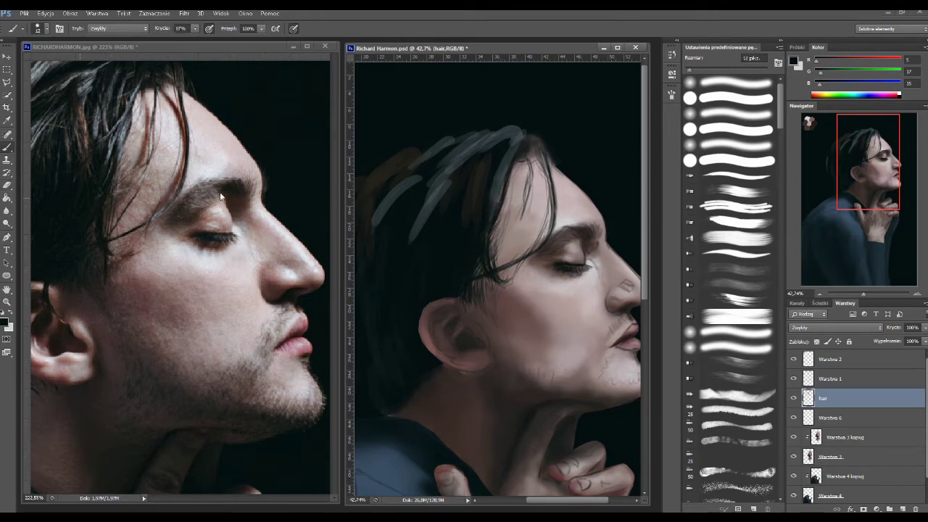
{"action": "left_click_drag", "start_coordinate": [223, 192], "coordinate": [232, 232]}
{"action": "left_click", "coordinate": [538, 152]}
{"action": "mouse_move", "coordinate": [531, 159]}
{"action": "left_mouse_down"}
{"action": "mouse_move", "coordinate": [517, 163]}
{"action": "mouse_move", "coordinate": [553, 212]}
{"action": "mouse_move", "coordinate": [512, 213]}
{"action": "mouse_move", "coordinate": [499, 225]}
{"action": "mouse_move", "coordinate": [519, 181]}
{"action": "mouse_move", "coordinate": [498, 231]}
{"action": "mouse_move", "coordinate": [553, 223]}
{"action": "mouse_move", "coordinate": [544, 188]}
{"action": "mouse_move", "coordinate": [527, 254]}
{"action": "mouse_move", "coordinate": [506, 219]}
{"action": "mouse_move", "coordinate": [502, 227]}
{"action": "mouse_move", "coordinate": [515, 181]}
{"action": "left_mouse_up"}
{"action": "left_click", "coordinate": [543, 161], "text": "alt"}
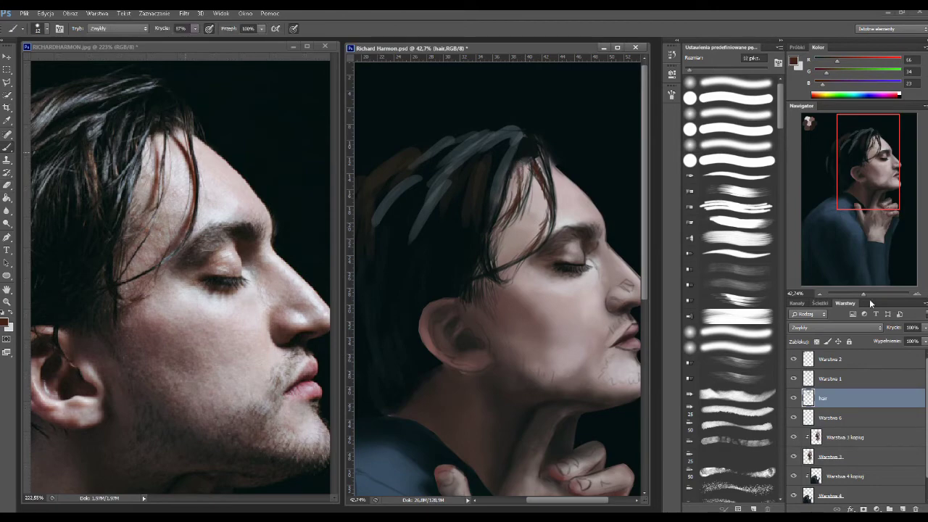
Bring the ear into view and paint its dark hollows and brown bowl on Warstwa 3 kopia.
{"action": "left_click_drag", "start_coordinate": [863, 293], "coordinate": [861, 293]}
{"action": "left_click_drag", "start_coordinate": [205, 300], "coordinate": [331, 132]}
{"action": "scroll", "coordinate": [464, 250], "scroll_direction": "up", "scroll_amount": 4}
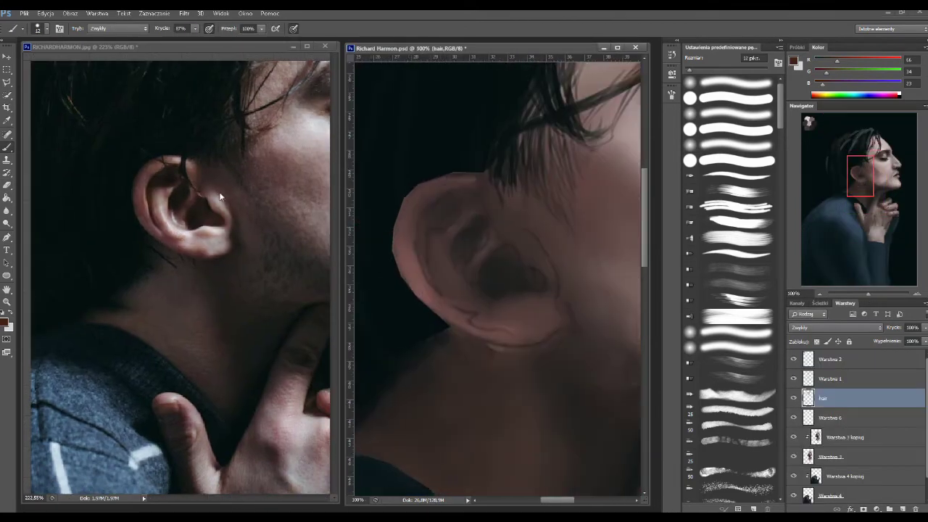
{"action": "left_click", "coordinate": [845, 437]}
{"action": "mouse_move", "coordinate": [461, 254]}
{"action": "left_mouse_down"}
{"action": "mouse_move", "coordinate": [472, 221]}
{"action": "mouse_move", "coordinate": [427, 192]}
{"action": "mouse_move", "coordinate": [428, 286]}
{"action": "left_mouse_up"}
{"action": "left_click_drag", "start_coordinate": [491, 293], "coordinate": [541, 274]}
{"action": "left_click_drag", "start_coordinate": [501, 232], "coordinate": [515, 279]}
Paint light highlights inside the ear, on the upper rim and along the inner ridge.
{"action": "left_click", "coordinate": [210, 198], "text": "alt"}
{"action": "left_click_drag", "start_coordinate": [519, 247], "coordinate": [554, 293]}
{"action": "left_click", "coordinate": [182, 155], "text": "alt"}
{"action": "left_click_drag", "start_coordinate": [508, 228], "coordinate": [528, 245]}
{"action": "left_click", "coordinate": [181, 155], "text": "alt"}
{"action": "mouse_move", "coordinate": [456, 178]}
{"action": "left_mouse_down"}
{"action": "mouse_move", "coordinate": [499, 221]}
{"action": "mouse_move", "coordinate": [424, 249]}
{"action": "mouse_move", "coordinate": [454, 289]}
{"action": "left_mouse_up"}
{"action": "left_click_drag", "start_coordinate": [459, 228], "coordinate": [439, 241]}
{"action": "left_click_drag", "start_coordinate": [451, 272], "coordinate": [463, 292]}
Highlight the lower ear ridge, edge and earlobe with light pink strokes.
{"action": "mouse_move", "coordinate": [439, 250]}
{"action": "left_mouse_down"}
{"action": "mouse_move", "coordinate": [444, 291]}
{"action": "mouse_move", "coordinate": [478, 316]}
{"action": "left_mouse_up"}
{"action": "left_click_drag", "start_coordinate": [516, 341], "coordinate": [566, 326]}
{"action": "left_click_drag", "start_coordinate": [464, 294], "coordinate": [559, 326]}
{"action": "left_click_drag", "start_coordinate": [512, 305], "coordinate": [551, 290]}
{"action": "mouse_move", "coordinate": [494, 287]}
{"action": "left_mouse_down"}
{"action": "mouse_move", "coordinate": [559, 312]}
{"action": "mouse_move", "coordinate": [561, 324]}
{"action": "left_mouse_up"}
Paint dark shadow under the earlobe and along the ear's outer edge.
{"action": "left_click", "coordinate": [573, 323], "text": "alt"}
{"action": "left_click_drag", "start_coordinate": [493, 345], "coordinate": [577, 334]}
{"action": "left_click_drag", "start_coordinate": [511, 371], "coordinate": [573, 340]}
{"action": "left_click_drag", "start_coordinate": [564, 308], "coordinate": [560, 257]}
{"action": "left_click", "coordinate": [501, 348], "text": "alt"}
{"action": "left_click_drag", "start_coordinate": [417, 185], "coordinate": [397, 279]}
{"action": "left_click_drag", "start_coordinate": [403, 265], "coordinate": [484, 336]}
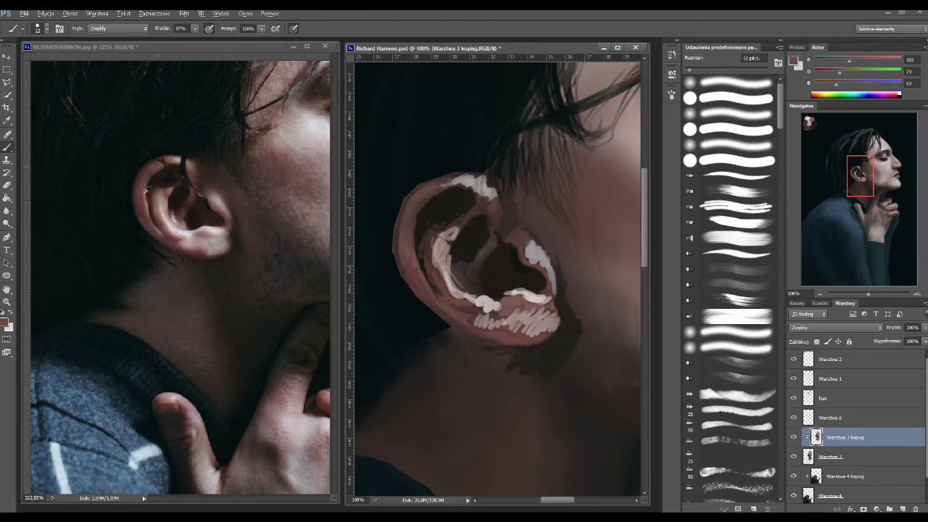
Add a curving light highlight through the inner ear.
{"action": "left_click", "coordinate": [286, 217], "text": "alt"}
{"action": "left_click", "coordinate": [491, 277], "text": "alt"}
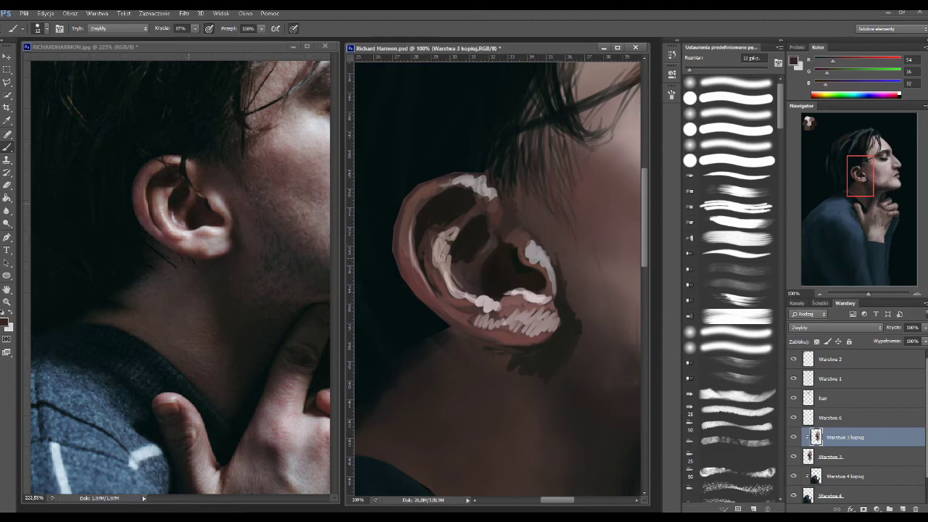
{"action": "left_click", "coordinate": [462, 269], "text": "alt"}
{"action": "mouse_move", "coordinate": [460, 264]}
{"action": "left_mouse_down"}
{"action": "mouse_move", "coordinate": [477, 286]}
{"action": "mouse_move", "coordinate": [492, 225]}
{"action": "mouse_move", "coordinate": [435, 190]}
{"action": "left_mouse_up"}
{"action": "left_click", "coordinate": [457, 211], "text": "alt"}
Blend the outer ear edge, rim and inner highlights with the Mixer Brush.
{"action": "right_click", "coordinate": [7, 148]}
{"action": "left_click", "coordinate": [43, 178]}
{"action": "left_click_drag", "start_coordinate": [413, 221], "coordinate": [435, 290]}
{"action": "mouse_move", "coordinate": [413, 196]}
{"action": "left_mouse_down"}
{"action": "mouse_move", "coordinate": [423, 241]}
{"action": "mouse_move", "coordinate": [453, 217]}
{"action": "mouse_move", "coordinate": [437, 279]}
{"action": "mouse_move", "coordinate": [448, 298]}
{"action": "left_mouse_up"}
{"action": "mouse_move", "coordinate": [454, 225]}
{"action": "left_mouse_down"}
{"action": "mouse_move", "coordinate": [431, 238]}
{"action": "mouse_move", "coordinate": [468, 258]}
{"action": "left_mouse_up"}
{"action": "mouse_move", "coordinate": [468, 211]}
{"action": "left_mouse_down"}
{"action": "mouse_move", "coordinate": [442, 181]}
{"action": "mouse_move", "coordinate": [496, 196]}
{"action": "mouse_move", "coordinate": [480, 219]}
{"action": "left_mouse_up"}
{"action": "mouse_move", "coordinate": [449, 281]}
{"action": "left_mouse_down"}
{"action": "mouse_move", "coordinate": [464, 304]}
{"action": "mouse_move", "coordinate": [480, 261]}
{"action": "left_mouse_up"}
{"action": "left_click_drag", "start_coordinate": [412, 239], "coordinate": [429, 290]}
{"action": "mouse_move", "coordinate": [465, 316]}
{"action": "left_mouse_down"}
{"action": "mouse_move", "coordinate": [475, 325]}
{"action": "mouse_move", "coordinate": [470, 300]}
{"action": "left_mouse_up"}
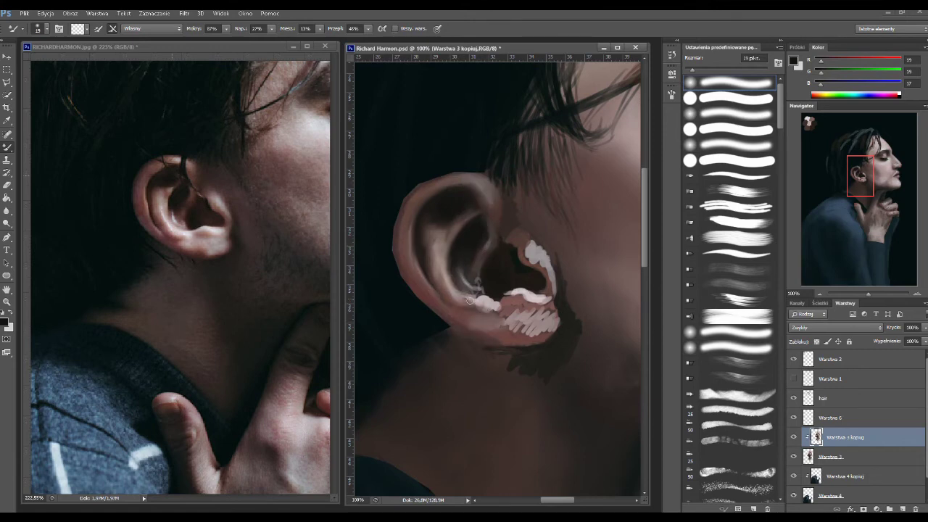
Smooth the upper inner ear, lower ear patch and earlobe streaks, then fit the painting on screen.
{"action": "left_click_drag", "start_coordinate": [503, 214], "coordinate": [517, 191]}
{"action": "mouse_move", "coordinate": [514, 233]}
{"action": "left_mouse_down"}
{"action": "mouse_move", "coordinate": [553, 293]}
{"action": "mouse_move", "coordinate": [507, 288]}
{"action": "mouse_move", "coordinate": [446, 224]}
{"action": "mouse_move", "coordinate": [472, 224]}
{"action": "left_mouse_up"}
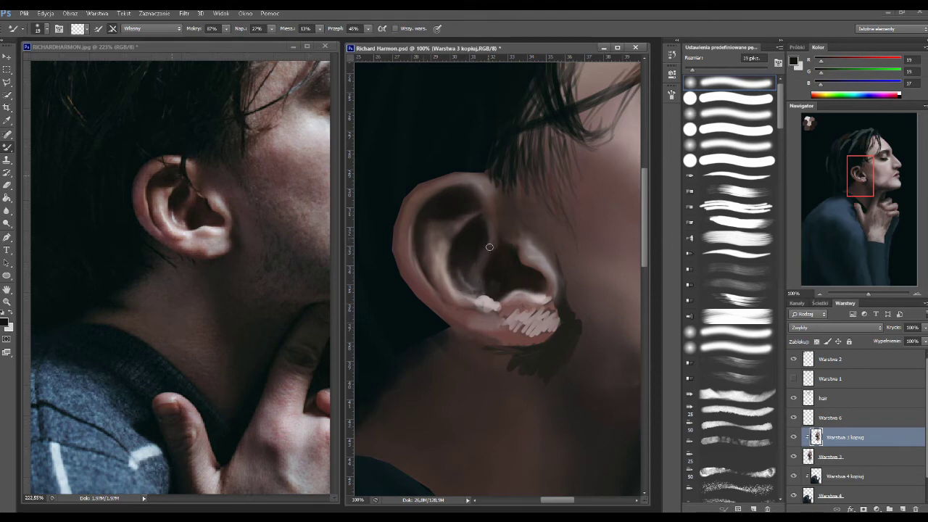
{"action": "mouse_move", "coordinate": [490, 290]}
{"action": "left_mouse_down"}
{"action": "mouse_move", "coordinate": [483, 301]}
{"action": "mouse_move", "coordinate": [547, 299]}
{"action": "left_mouse_up"}
{"action": "mouse_move", "coordinate": [507, 327]}
{"action": "left_mouse_down"}
{"action": "mouse_move", "coordinate": [537, 335]}
{"action": "mouse_move", "coordinate": [518, 337]}
{"action": "mouse_move", "coordinate": [551, 313]}
{"action": "mouse_move", "coordinate": [514, 339]}
{"action": "mouse_move", "coordinate": [581, 315]}
{"action": "left_mouse_up"}
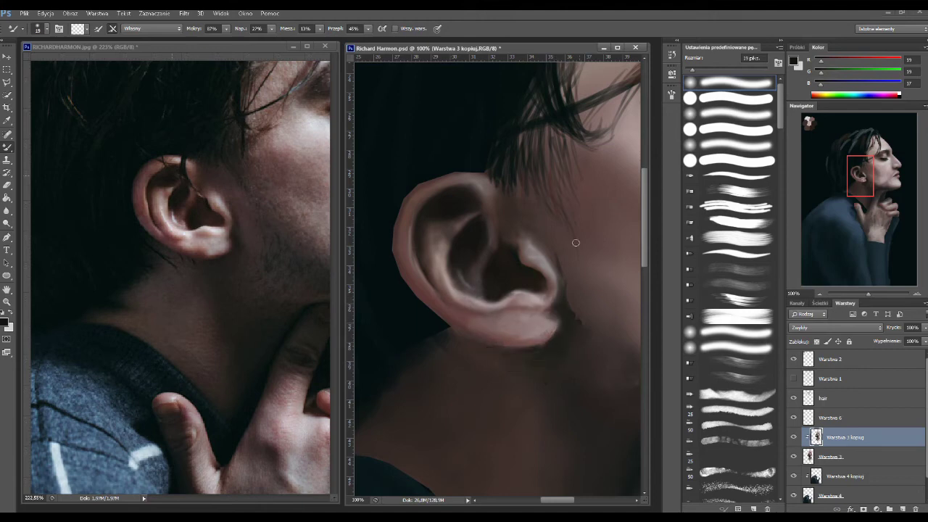
{"action": "key", "text": "ctrl+0"}
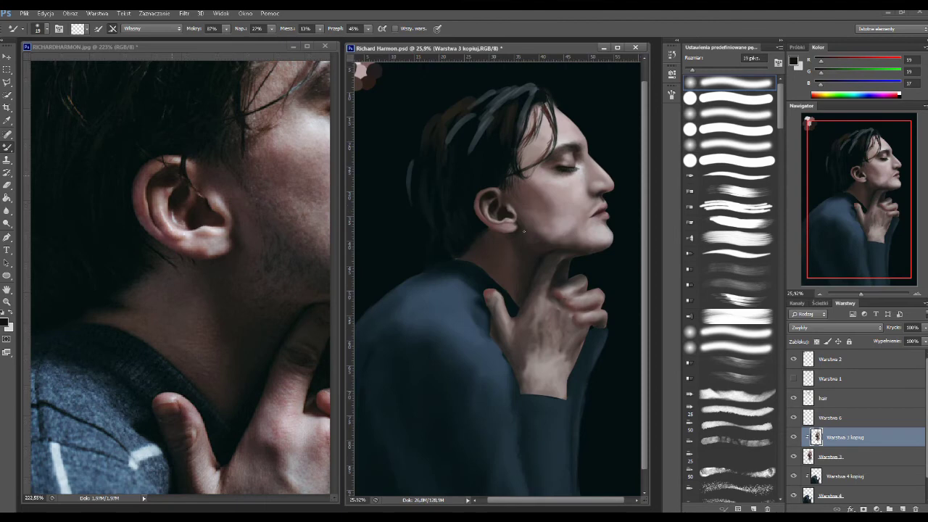
Zoom both images onto the nose and paint dark brown shadows into the nostril and nose underside.
{"action": "mouse_move", "coordinate": [848, 218]}
{"action": "left_mouse_down"}
{"action": "mouse_move", "coordinate": [871, 262]}
{"action": "mouse_move", "coordinate": [804, 212]}
{"action": "left_mouse_up"}
{"action": "key", "text": "ctrl+Tab"}
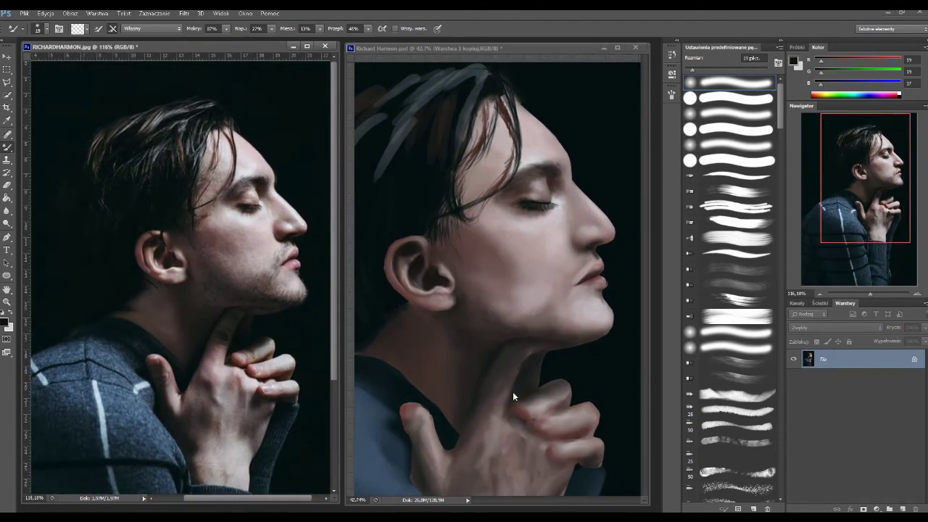
{"action": "key", "text": "ctrl+Tab"}
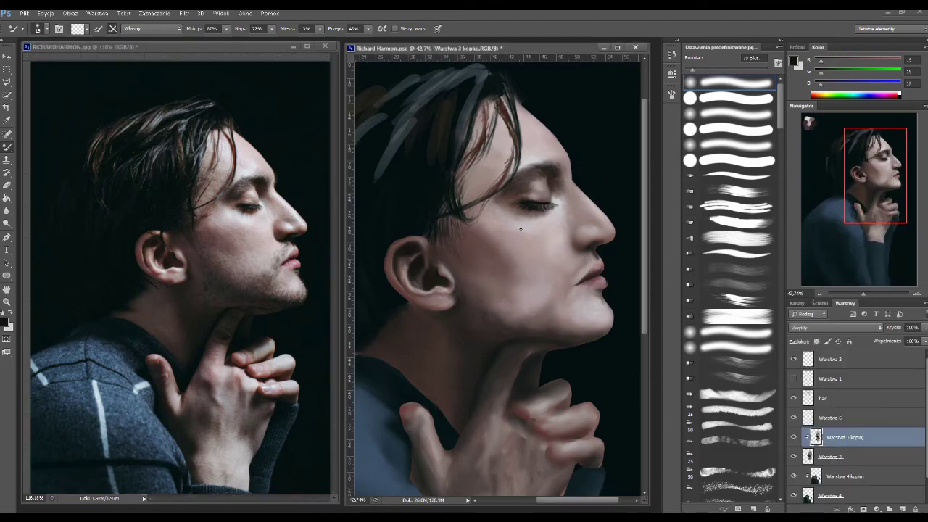
{"action": "scroll", "coordinate": [227, 219], "scroll_direction": "up", "scroll_amount": 5}
{"action": "scroll", "coordinate": [566, 217], "scroll_direction": "up", "scroll_amount": 5}
{"action": "key", "text": "b"}
{"action": "mouse_move", "coordinate": [498, 247]}
{"action": "left_mouse_down"}
{"action": "mouse_move", "coordinate": [511, 260]}
{"action": "mouse_move", "coordinate": [549, 257]}
{"action": "mouse_move", "coordinate": [569, 233]}
{"action": "mouse_move", "coordinate": [493, 254]}
{"action": "mouse_move", "coordinate": [545, 222]}
{"action": "mouse_move", "coordinate": [555, 201]}
{"action": "left_mouse_up"}
{"action": "left_click", "coordinate": [553, 251], "text": "alt"}
{"action": "left_click", "coordinate": [522, 236], "text": "alt"}
{"action": "left_click", "coordinate": [537, 210], "text": "alt"}
Paint light highlights down the nose bridge and onto the nose tip.
{"action": "mouse_move", "coordinate": [492, 212]}
{"action": "left_mouse_down"}
{"action": "mouse_move", "coordinate": [494, 225]}
{"action": "mouse_move", "coordinate": [509, 209]}
{"action": "left_mouse_up"}
{"action": "left_click", "coordinate": [565, 172], "text": "alt"}
{"action": "left_click_drag", "start_coordinate": [480, 116], "coordinate": [540, 187]}
{"action": "left_click_drag", "start_coordinate": [472, 90], "coordinate": [584, 221]}
{"action": "left_click", "coordinate": [584, 221], "text": "alt"}
{"action": "mouse_move", "coordinate": [480, 148]}
{"action": "left_mouse_down"}
{"action": "mouse_move", "coordinate": [529, 197]}
{"action": "mouse_move", "coordinate": [461, 219]}
{"action": "left_mouse_up"}
{"action": "left_click", "coordinate": [159, 209], "text": "alt"}
Blend the nose and under-eye cheek highlights smoothly into the skin with the Mixer Brush.
{"action": "key", "text": "shift+b"}
{"action": "left_click_drag", "start_coordinate": [377, 196], "coordinate": [406, 226]}
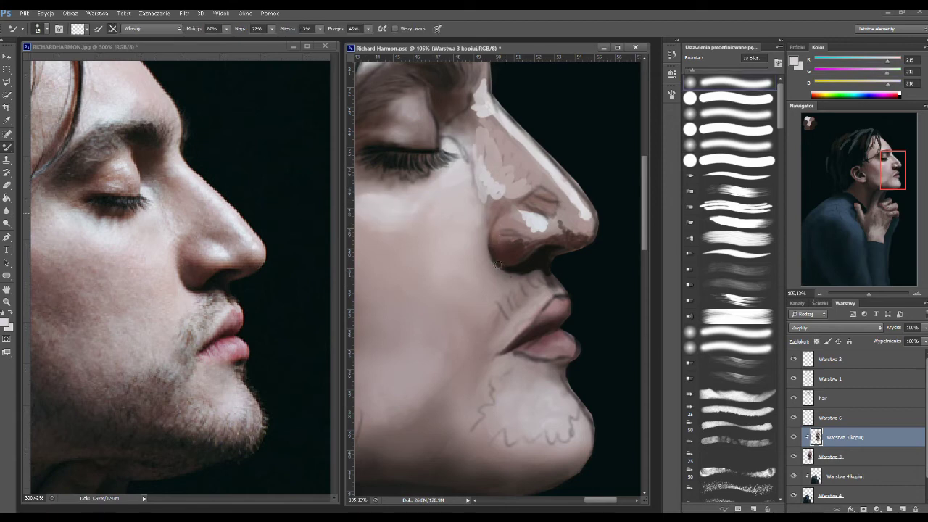
{"action": "left_click_drag", "start_coordinate": [499, 237], "coordinate": [531, 248]}
{"action": "left_click_drag", "start_coordinate": [483, 210], "coordinate": [501, 148]}
{"action": "left_click_drag", "start_coordinate": [470, 98], "coordinate": [501, 150]}
{"action": "mouse_move", "coordinate": [491, 114]}
{"action": "left_mouse_down"}
{"action": "mouse_move", "coordinate": [561, 192]}
{"action": "mouse_move", "coordinate": [533, 218]}
{"action": "mouse_move", "coordinate": [586, 240]}
{"action": "mouse_move", "coordinate": [563, 236]}
{"action": "left_mouse_up"}
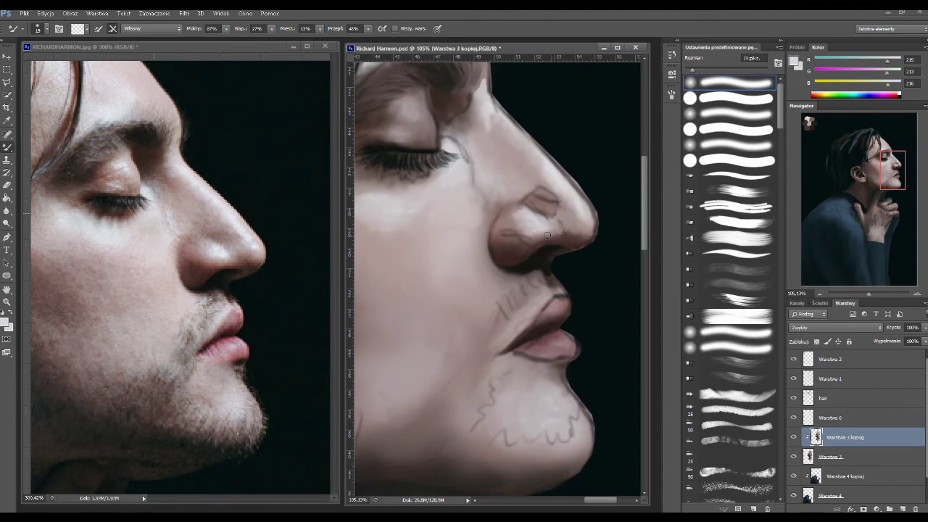
Hide the Warstwa 1 line sketch and add faint highlights between eye and nose ridge.
{"action": "left_click", "coordinate": [794, 379]}
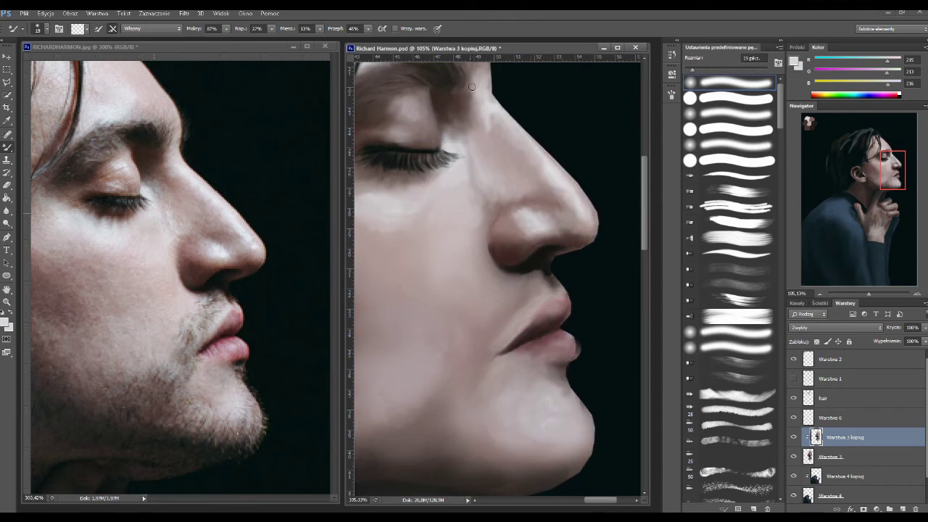
{"action": "left_click_drag", "start_coordinate": [465, 108], "coordinate": [470, 120]}
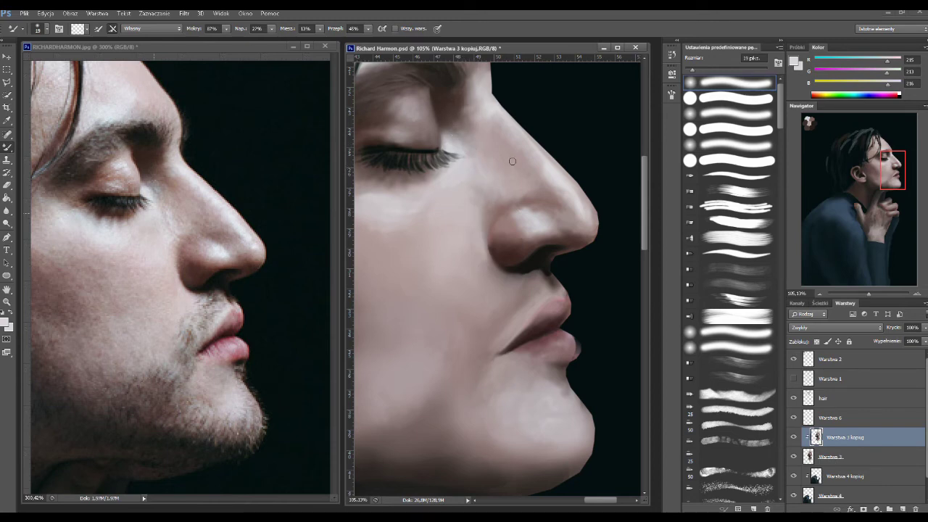
{"action": "left_click_drag", "start_coordinate": [526, 188], "coordinate": [574, 213]}
{"action": "scroll", "coordinate": [524, 259], "scroll_direction": "down", "scroll_amount": 3}
{"action": "scroll", "coordinate": [524, 259], "scroll_direction": "down", "scroll_amount": 2}
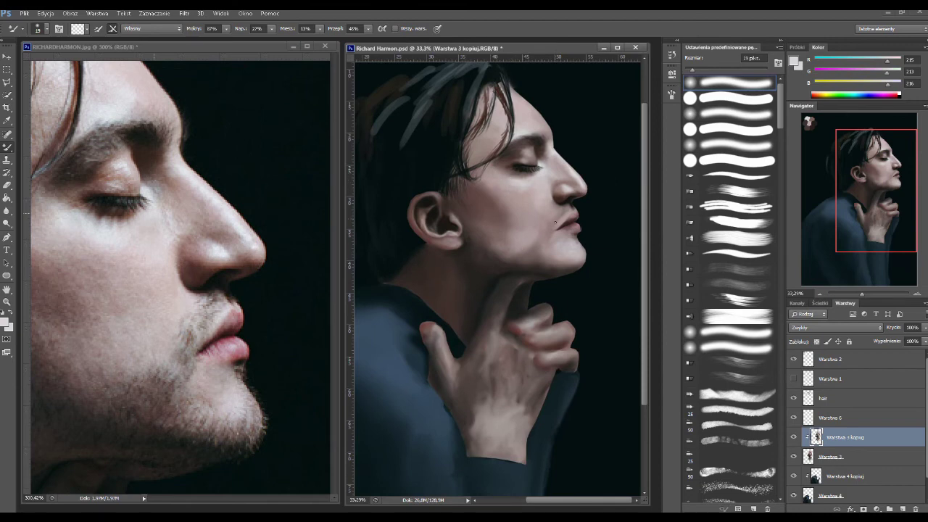
Merge the hair layer down into Warstwa 3 kopia.
{"action": "key", "text": "ctrl+0"}
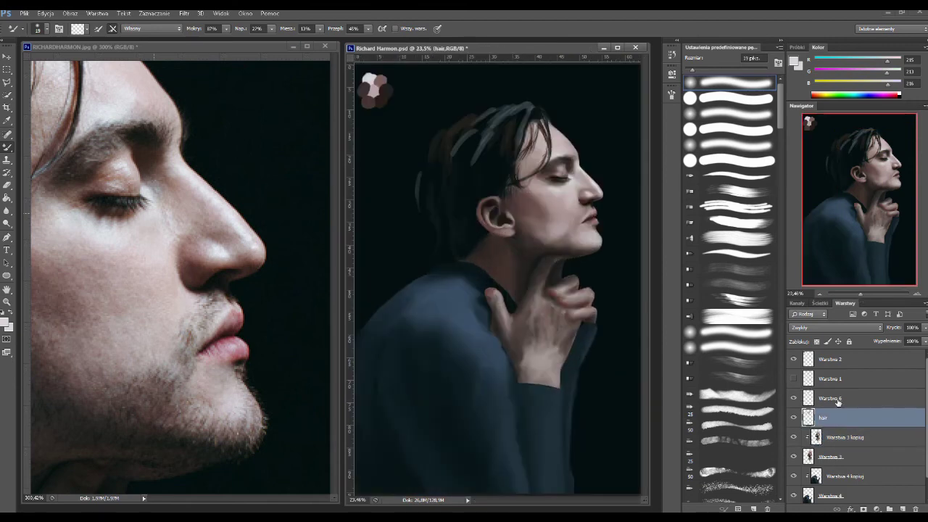
{"action": "left_click_drag", "start_coordinate": [827, 398], "coordinate": [851, 438]}
{"action": "key", "text": "e"}
{"action": "key", "text": "ctrl+e"}
{"action": "key", "text": "b"}
{"action": "scroll", "coordinate": [566, 202], "scroll_direction": "up", "scroll_amount": 2}
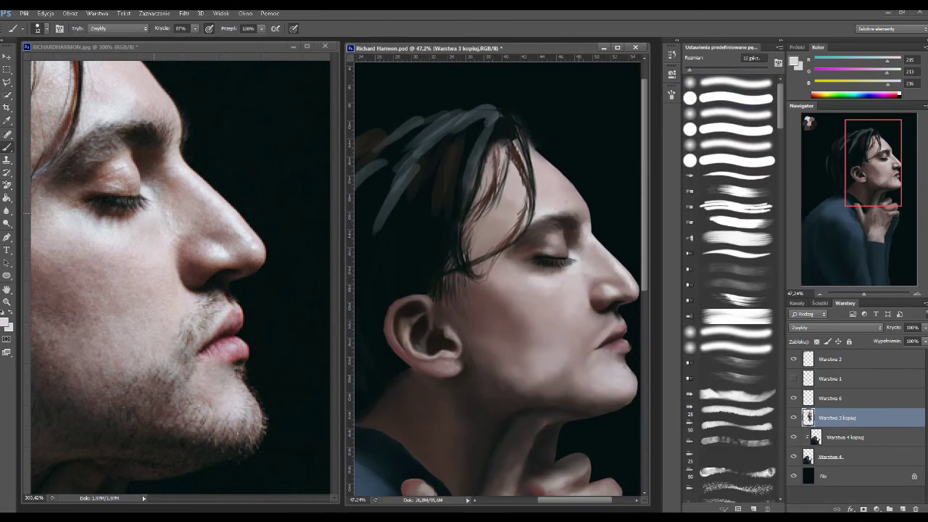
Check the reference photo, zooming in on the face.
{"action": "left_click", "coordinate": [7, 149]}
{"action": "key", "text": "ctrl+Tab"}
{"action": "mouse_move", "coordinate": [899, 294]}
{"action": "left_mouse_down"}
{"action": "mouse_move", "coordinate": [879, 293]}
{"action": "mouse_move", "coordinate": [888, 292]}
{"action": "left_mouse_up"}
{"action": "key", "text": "ctrl+Tab"}
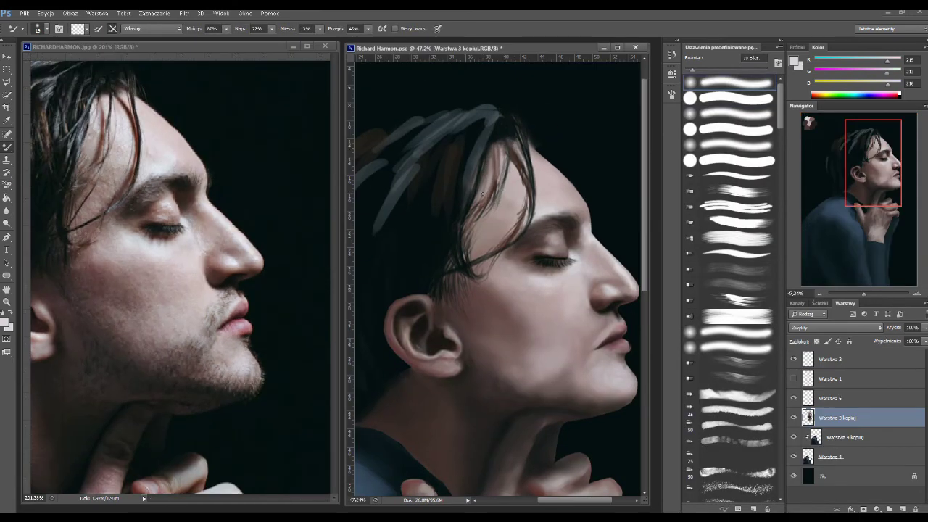
Soften a few dark hair strands with the Mixer Brush at 81% opacity.
{"action": "mouse_move", "coordinate": [511, 192]}
{"action": "left_mouse_down"}
{"action": "mouse_move", "coordinate": [514, 164]}
{"action": "mouse_move", "coordinate": [517, 211]}
{"action": "left_mouse_up"}
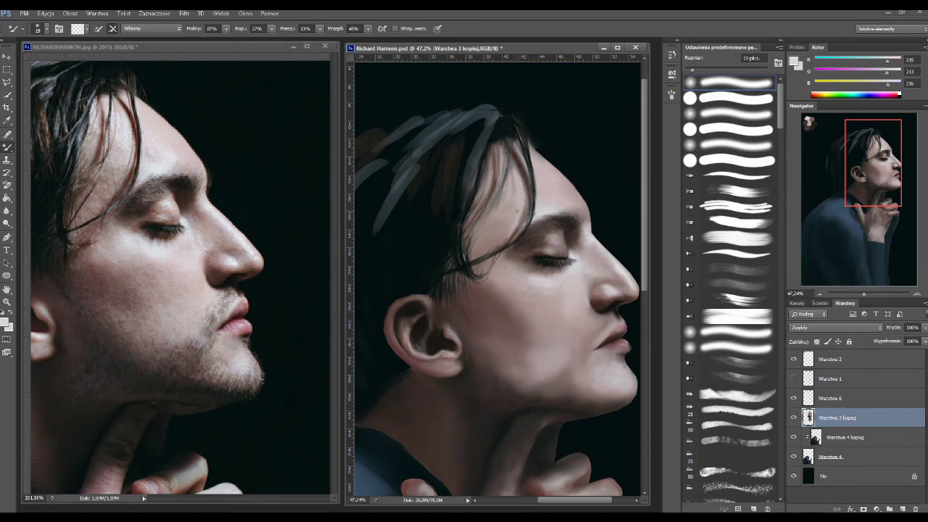
{"action": "key", "text": "8"}
{"action": "key", "text": "1"}
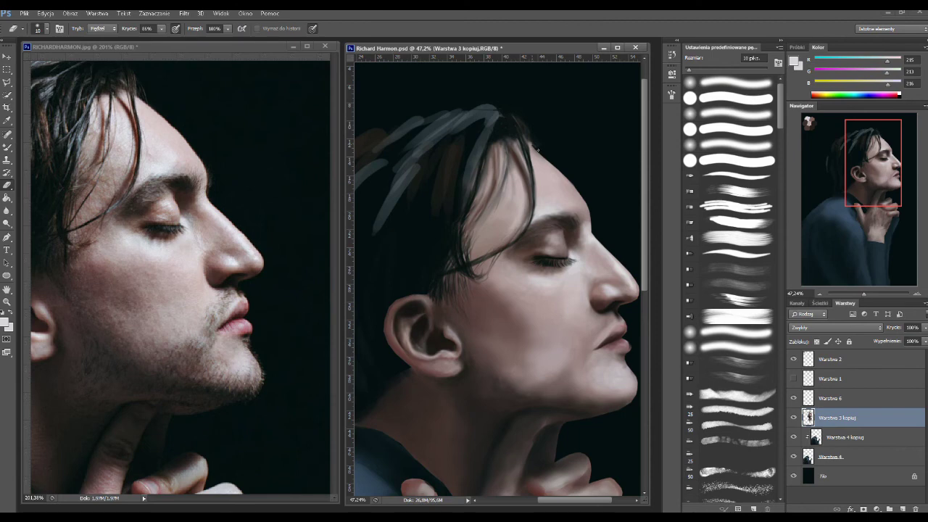
{"action": "key", "text": "shift+b"}
{"action": "left_click_drag", "start_coordinate": [510, 241], "coordinate": [472, 264]}
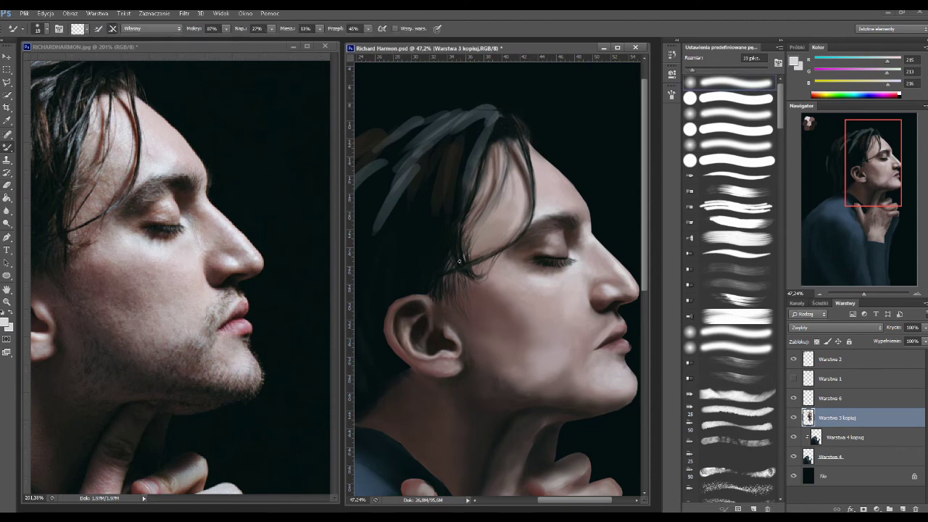
{"action": "left_click_drag", "start_coordinate": [435, 302], "coordinate": [442, 292]}
{"action": "left_click_drag", "start_coordinate": [864, 293], "coordinate": [860, 293]}
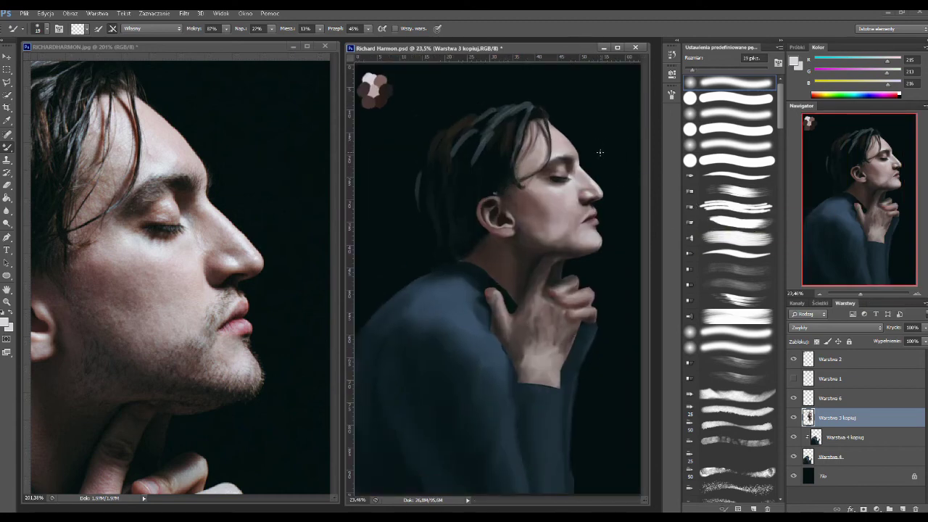
Move Warstwa 4 above Warstwa 3 kopia in the layer stack.
{"action": "left_click_drag", "start_coordinate": [831, 456], "coordinate": [841, 428]}
{"action": "scroll", "coordinate": [497, 284], "scroll_direction": "up", "scroll_amount": 3}
{"action": "key", "text": "e"}
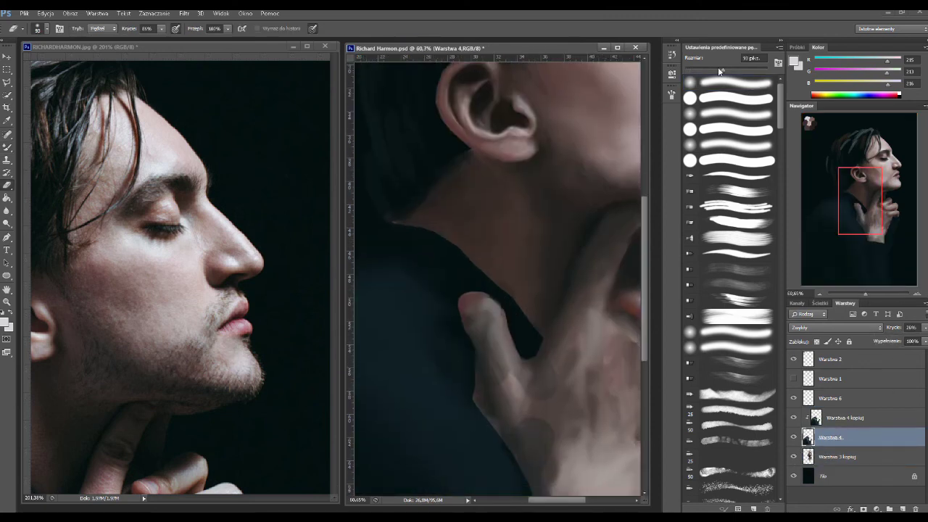
Set Warstwa 4 to 100% opacity and erase the sweater colour off the hand.
{"action": "scroll", "coordinate": [498, 290], "scroll_direction": "down", "scroll_amount": 3}
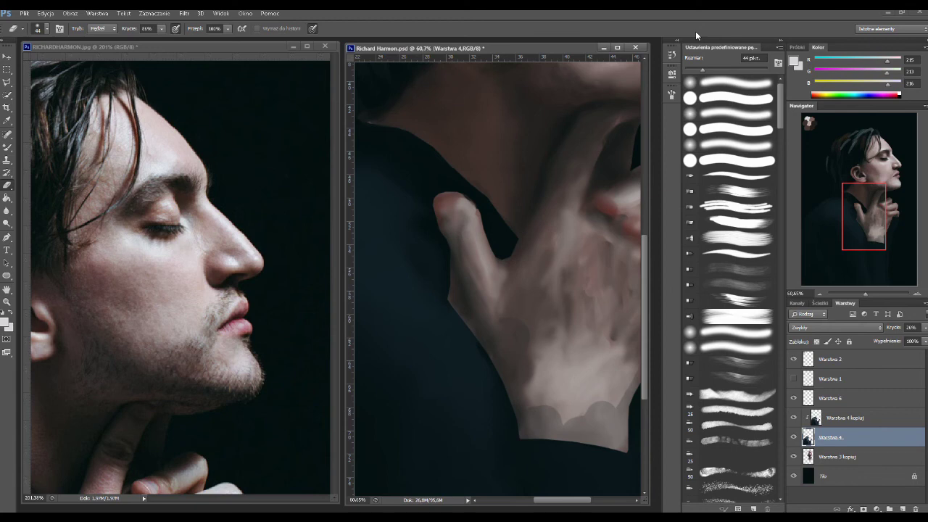
{"action": "key", "text": "ctrl+0"}
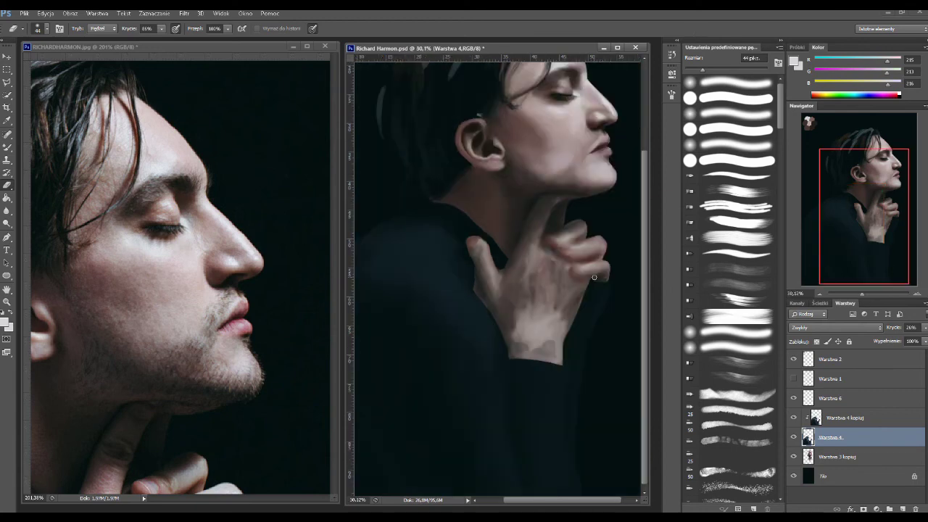
{"action": "scroll", "coordinate": [454, 315], "scroll_direction": "up", "scroll_amount": 3}
{"action": "left_click_drag", "start_coordinate": [454, 315], "coordinate": [490, 377]}
{"action": "key", "text": "0"}
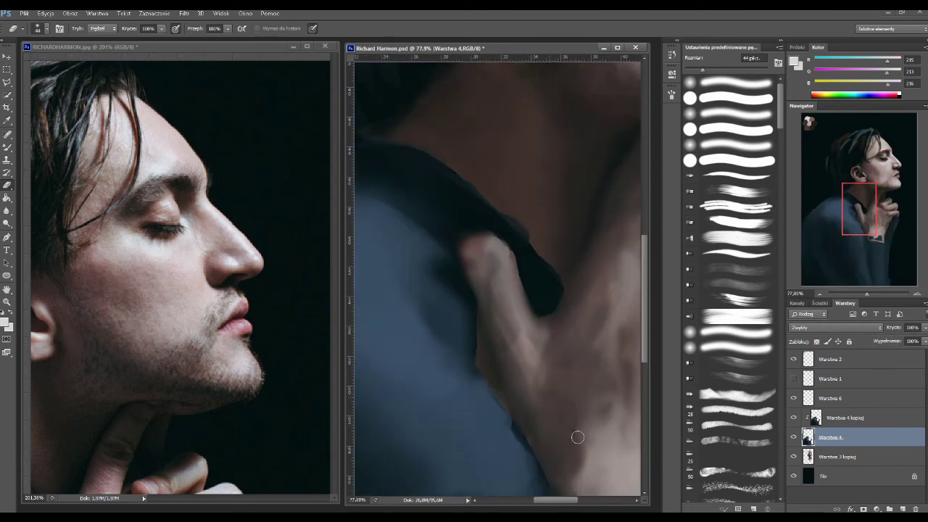
{"action": "left_click_drag", "start_coordinate": [466, 236], "coordinate": [554, 322]}
{"action": "scroll", "coordinate": [554, 322], "scroll_direction": "down", "scroll_amount": 3}
{"action": "mouse_move", "coordinate": [484, 385]}
{"action": "left_mouse_down"}
{"action": "mouse_move", "coordinate": [548, 380]}
{"action": "mouse_move", "coordinate": [575, 319]}
{"action": "left_mouse_up"}
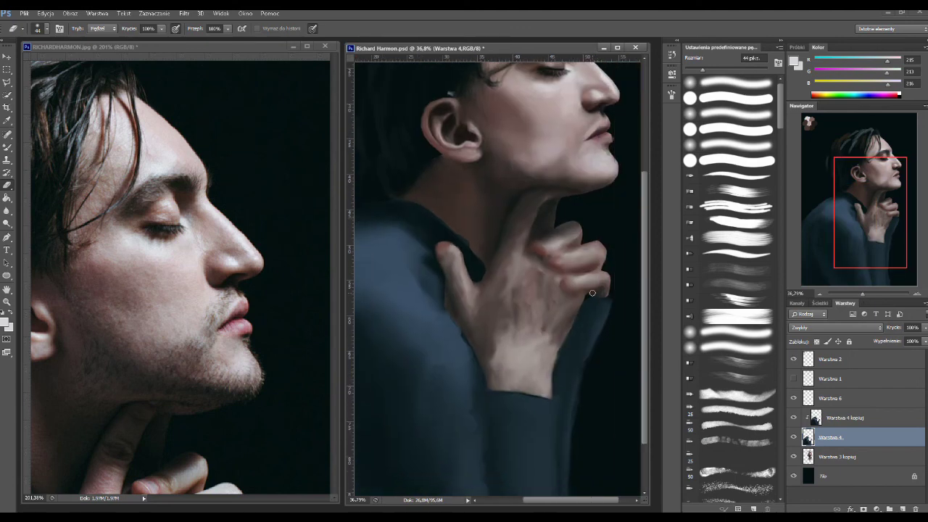
Merge Warstwa 3 kopia down into Tło.
{"action": "left_click", "coordinate": [873, 459]}
{"action": "key", "text": "ctrl+e"}
{"action": "left_click_drag", "start_coordinate": [869, 268], "coordinate": [863, 235]}
Show and duplicate the Warstwa 1 sketch, then select Tło with a 79 px brush.
{"action": "key", "text": "b"}
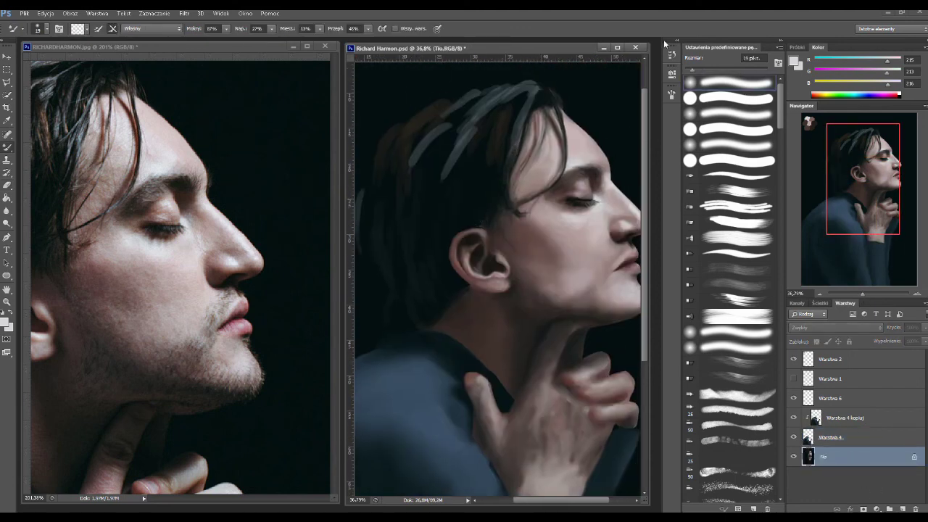
{"action": "scroll", "coordinate": [500, 218], "scroll_direction": "down", "scroll_amount": 3}
{"action": "scroll", "coordinate": [181, 268], "scroll_direction": "down", "scroll_amount": 4}
{"action": "key", "text": "bracketright"}
{"action": "key", "text": "bracketright"}
{"action": "key", "text": "bracketright"}
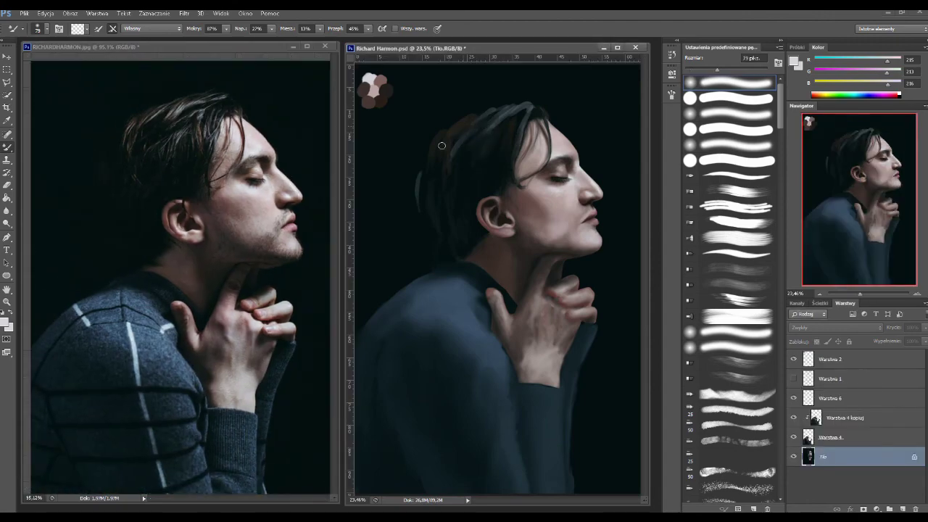
{"action": "left_click", "coordinate": [793, 378]}
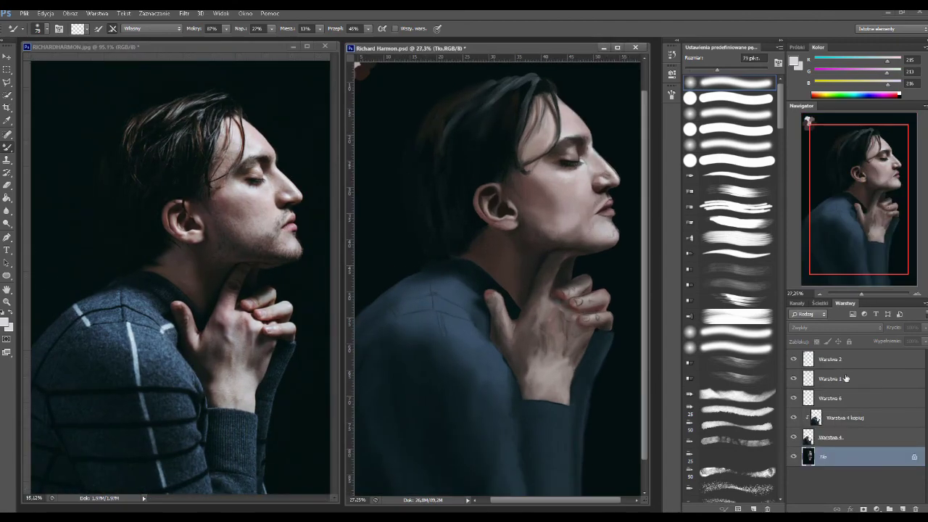
{"action": "left_click", "coordinate": [846, 378]}
{"action": "scroll", "coordinate": [508, 218], "scroll_direction": "up", "scroll_amount": 2}
{"action": "key", "text": "ctrl+j"}
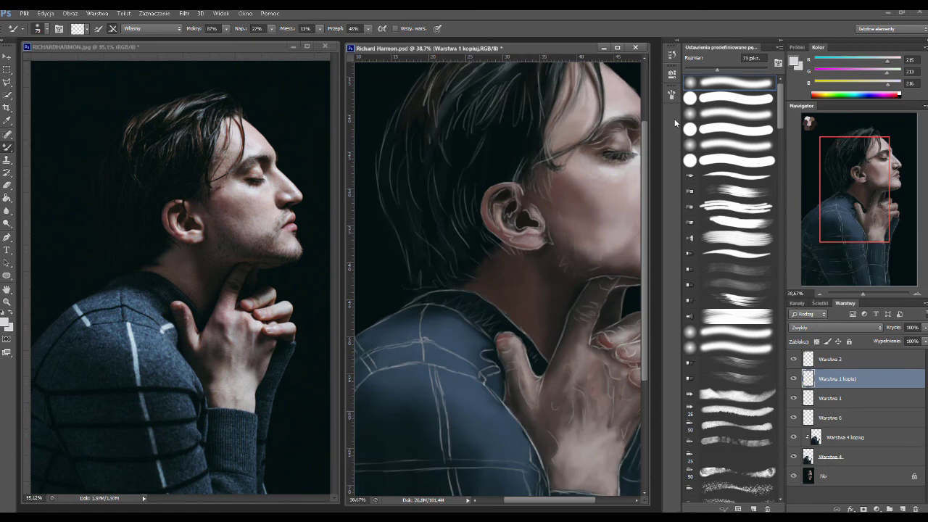
{"action": "key", "text": "alt+comma"}
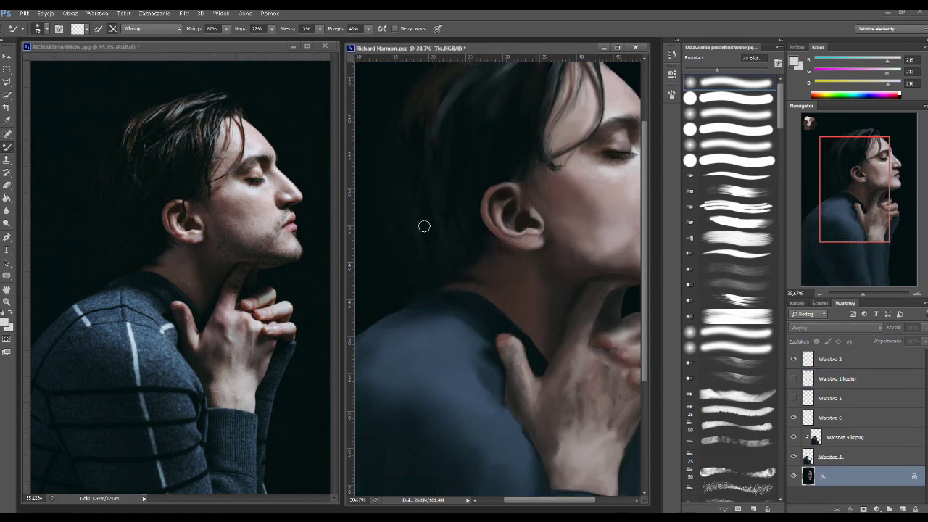
Blend the top-of-head hair strands darker with the Mixer Brush.
{"action": "scroll", "coordinate": [412, 204], "scroll_direction": "down", "scroll_amount": 5}
{"action": "scroll", "coordinate": [470, 234], "scroll_direction": "up", "scroll_amount": 3}
{"action": "mouse_move", "coordinate": [515, 144]}
{"action": "left_mouse_down"}
{"action": "mouse_move", "coordinate": [517, 174]}
{"action": "mouse_move", "coordinate": [533, 152]}
{"action": "mouse_move", "coordinate": [503, 149]}
{"action": "left_mouse_up"}
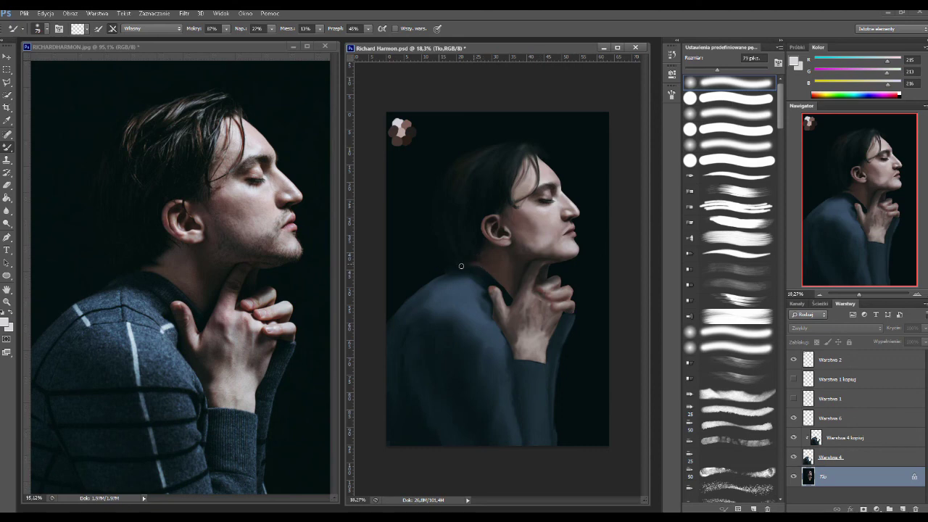
{"action": "key", "text": "shift+b"}
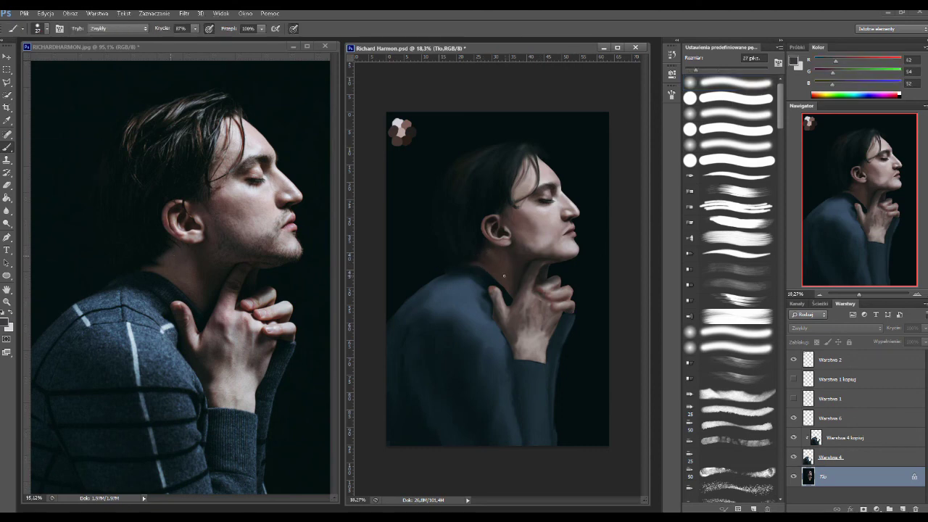
{"action": "key", "text": "shift+b"}
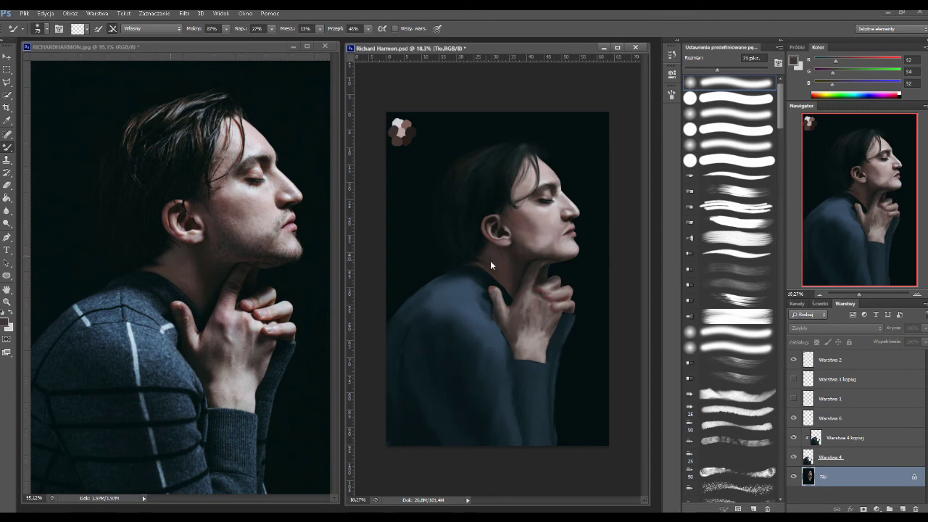